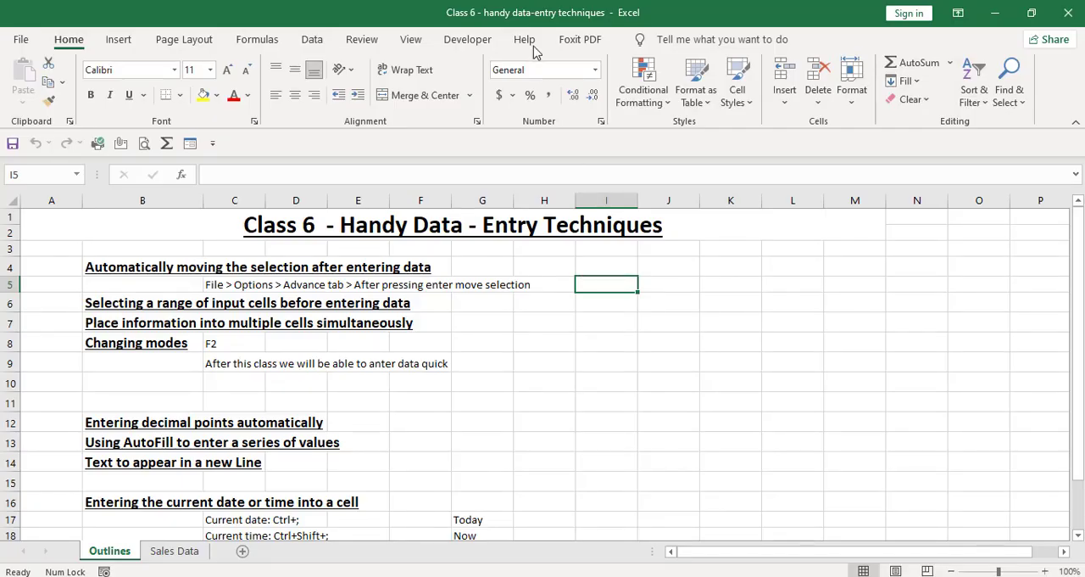
Step: Move the active cell down from I5 to I7 and back up to I5
key(Return)
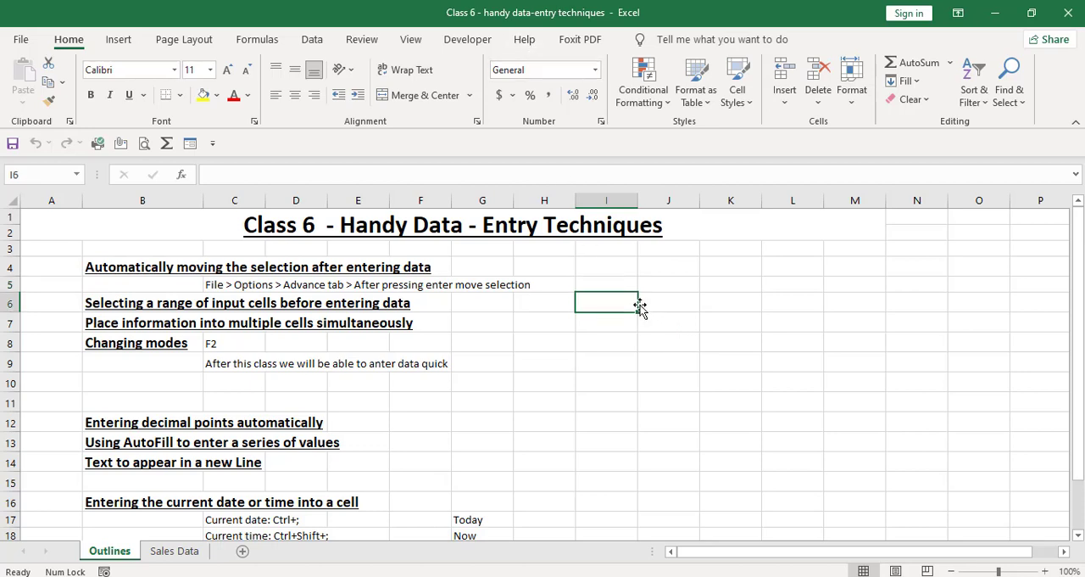
key(Return)
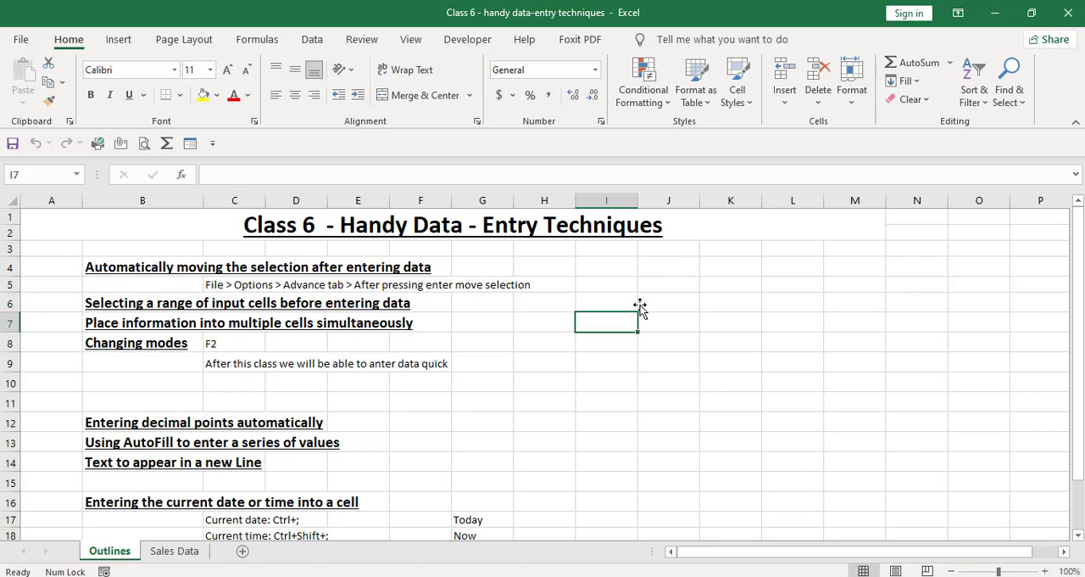
key(shift+Return)
key(shift+Return)
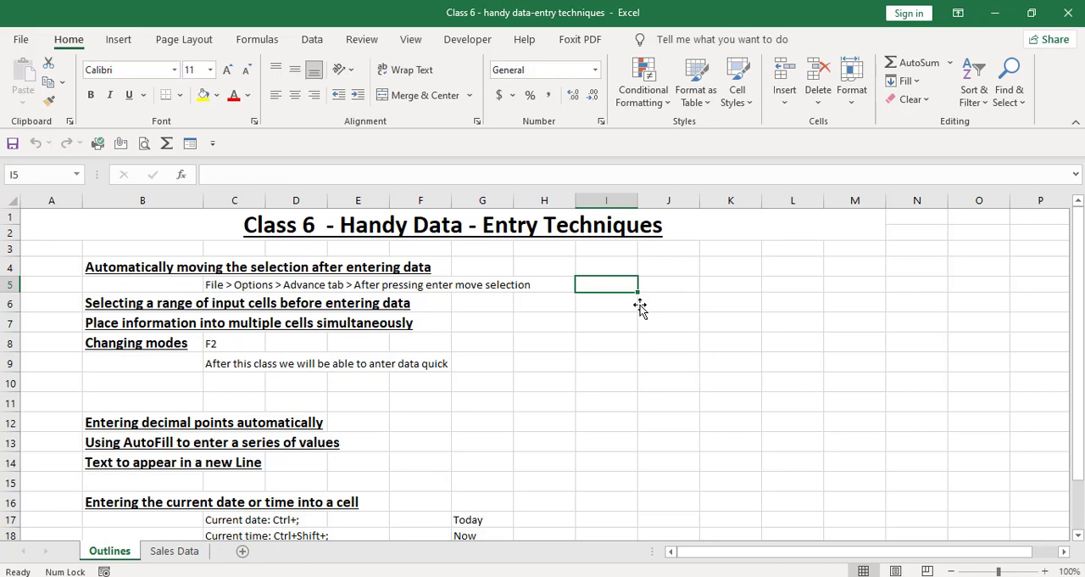
Step: Set the direction in which the selection moves after Enter to Right in the advanced editing options
click(20, 49)
click(65, 517)
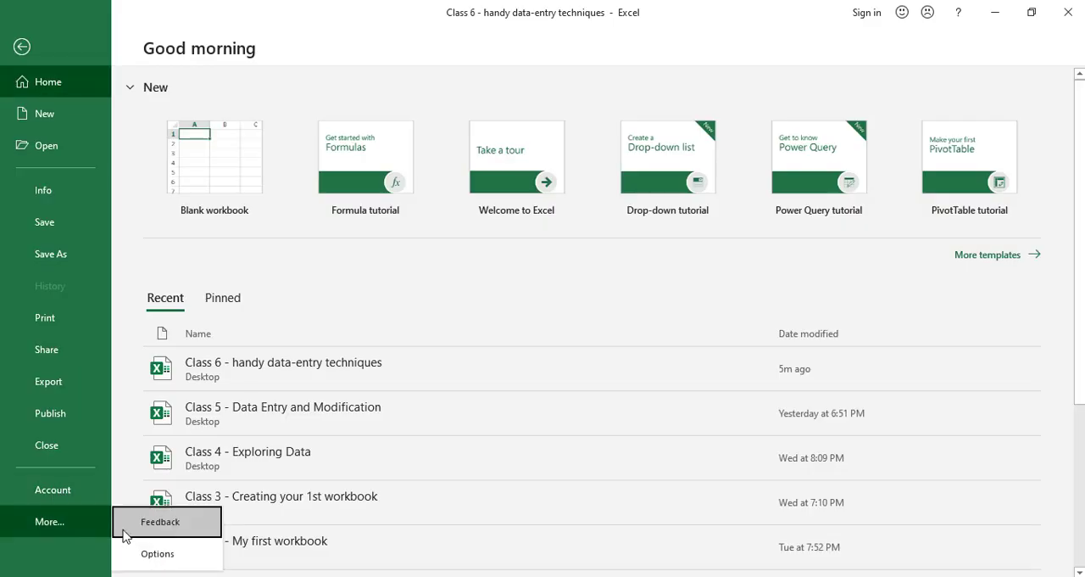
click(158, 553)
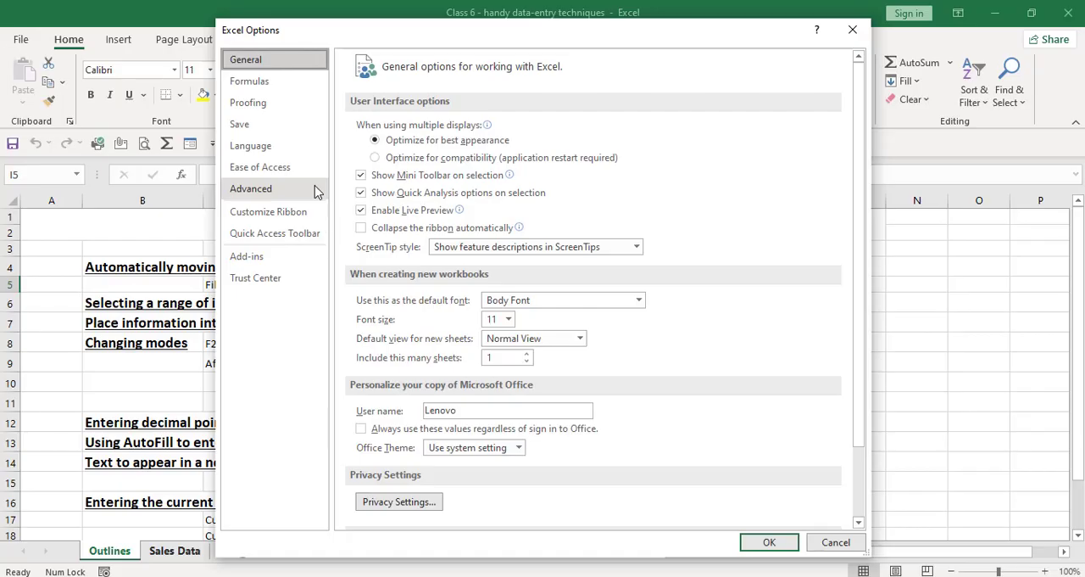
click(316, 190)
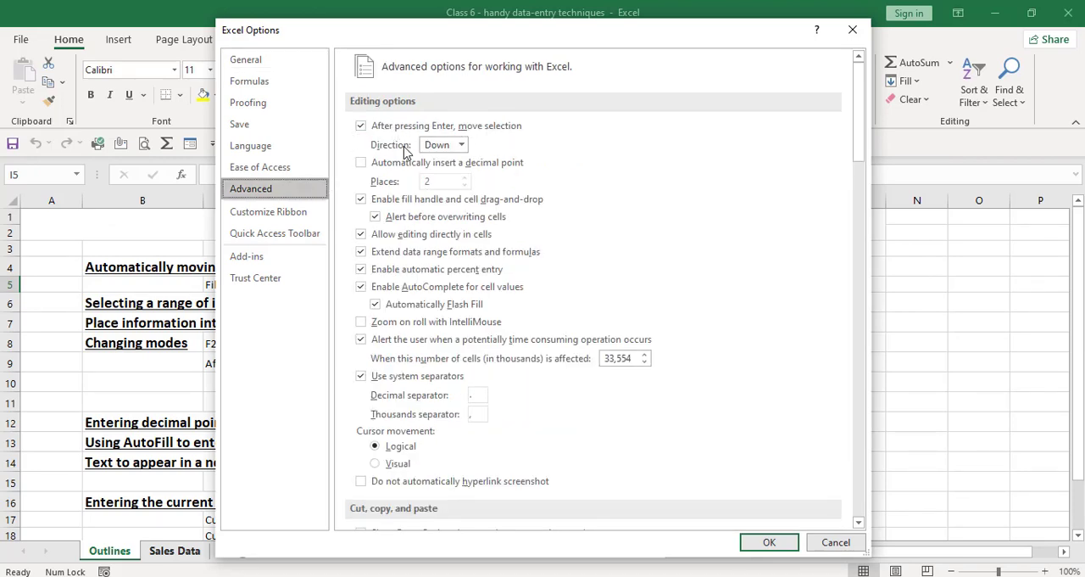
click(446, 148)
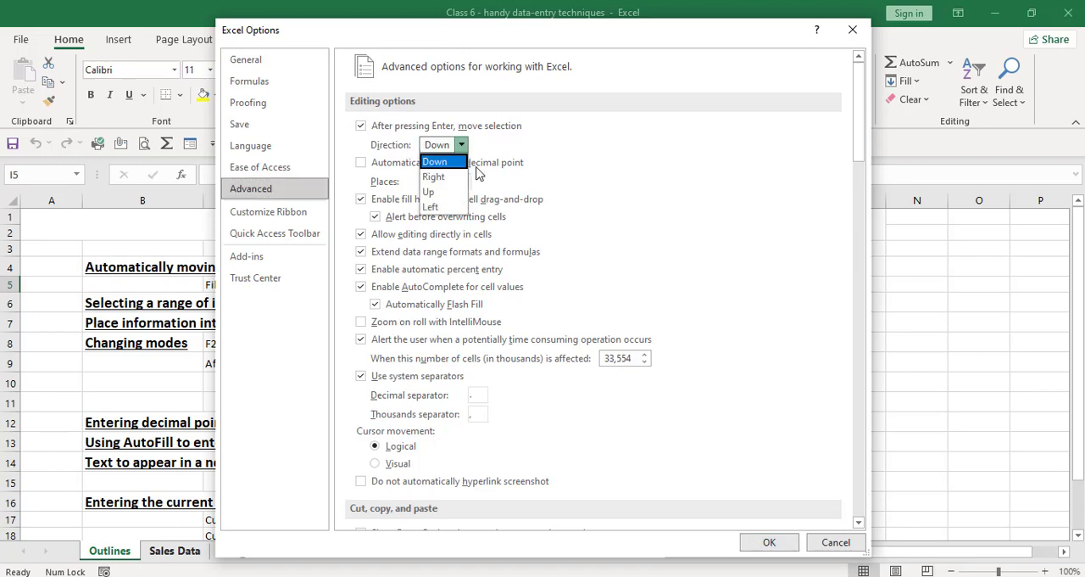
click(442, 178)
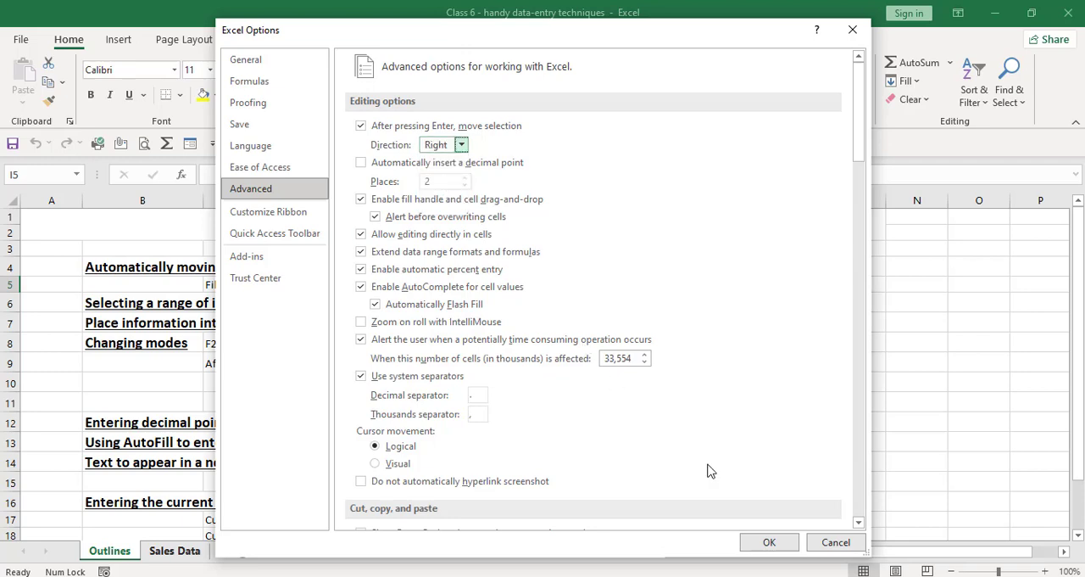
click(759, 547)
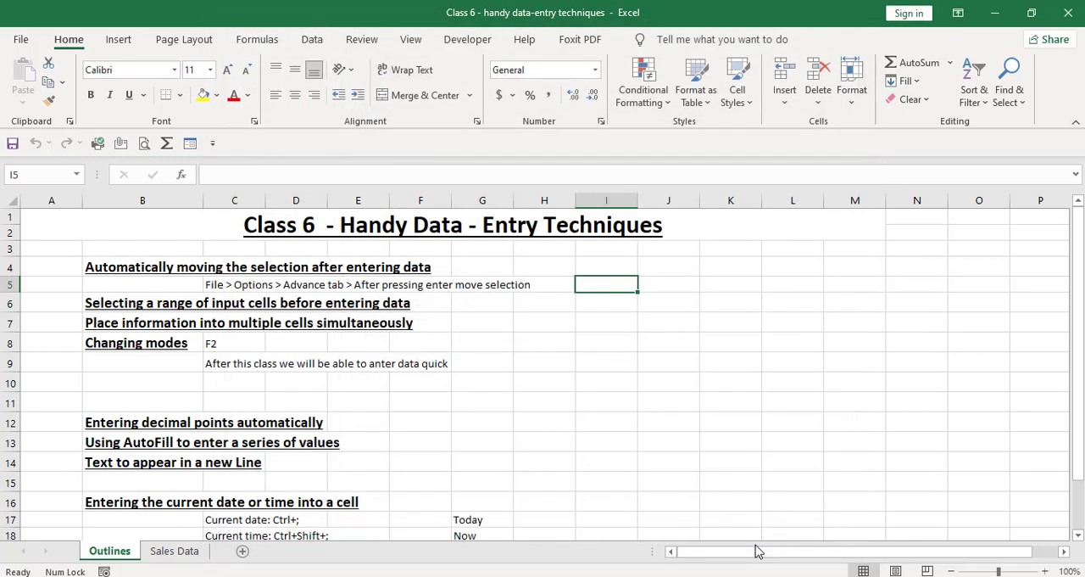
Step: Test the selection direction by moving the active cell across row 5 from I5 to K5
key(Return)
key(Return)
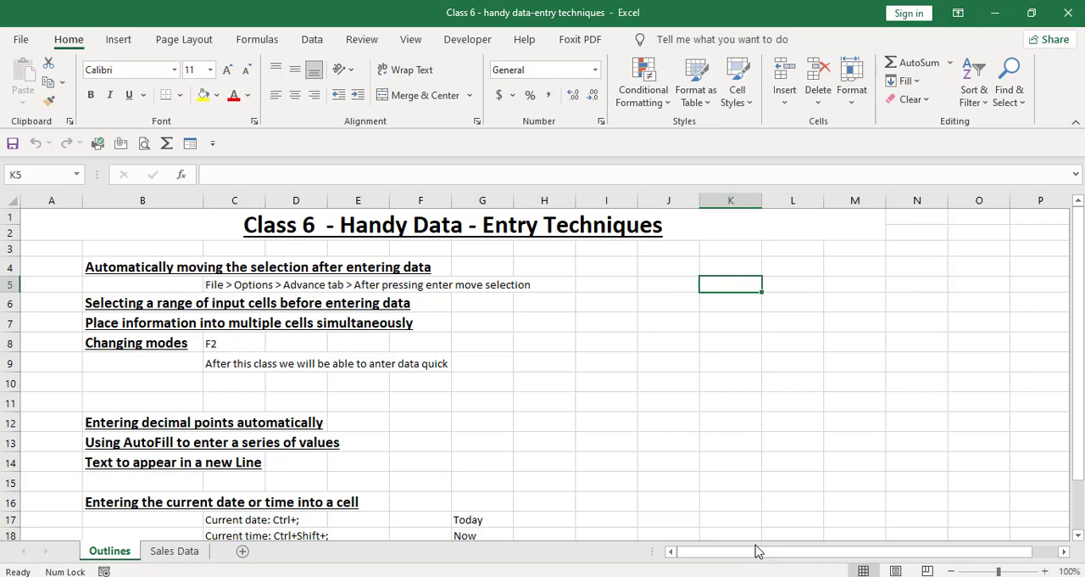
key(Right)
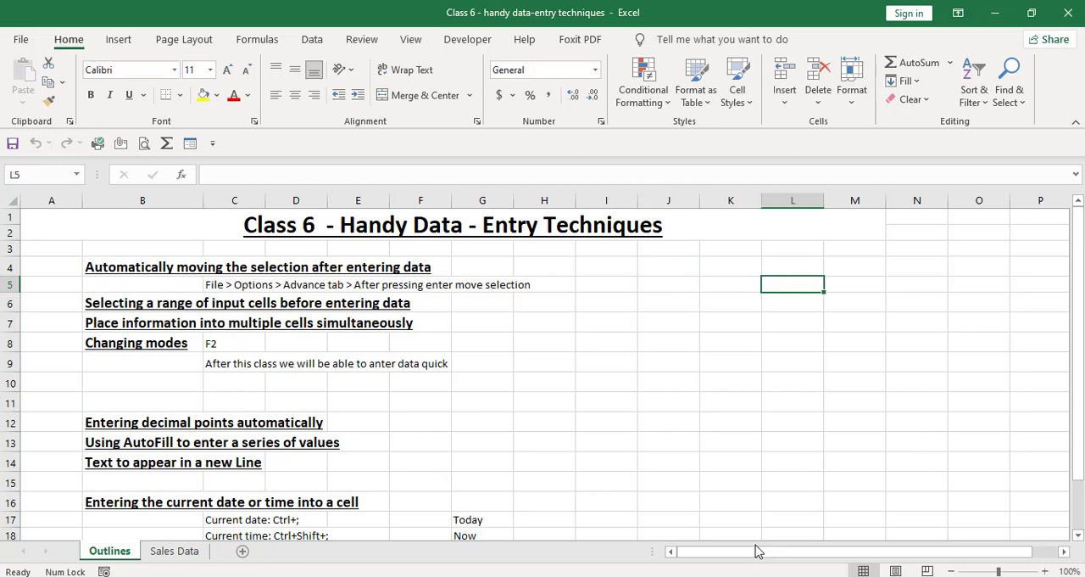
key(Left)
Step: Select the cell range K6:N9
key(Down)
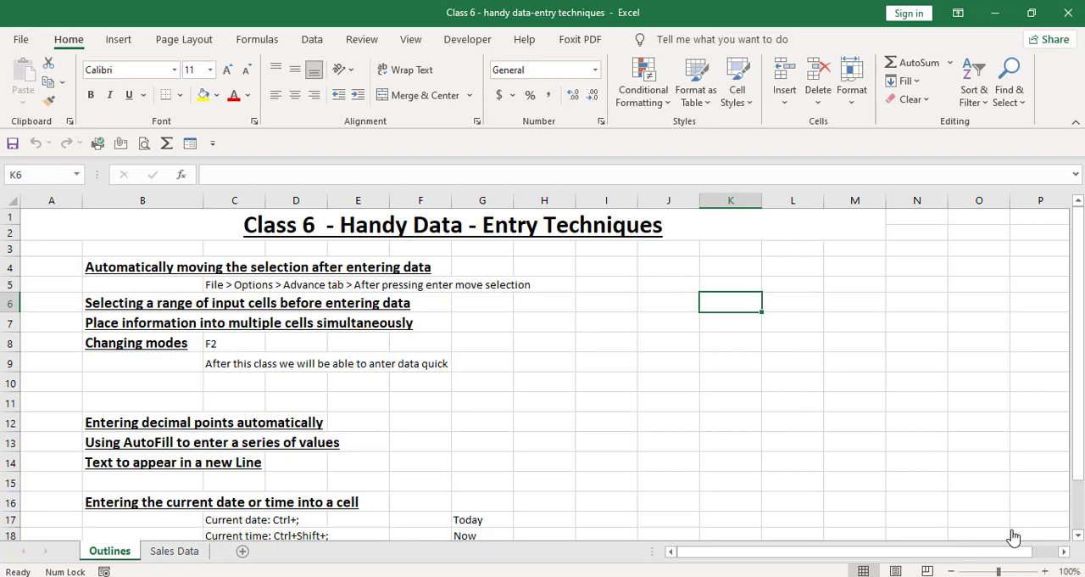
key(shift+Right)
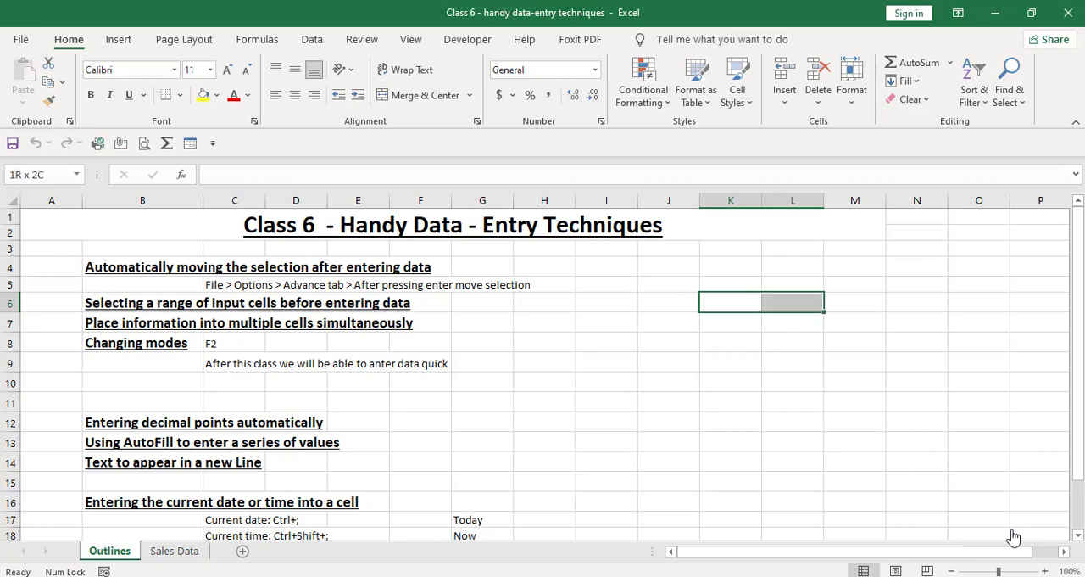
key(shift+Right)
key(shift+Right)
key(shift+Down)
key(shift+Down)
key(shift+Down)
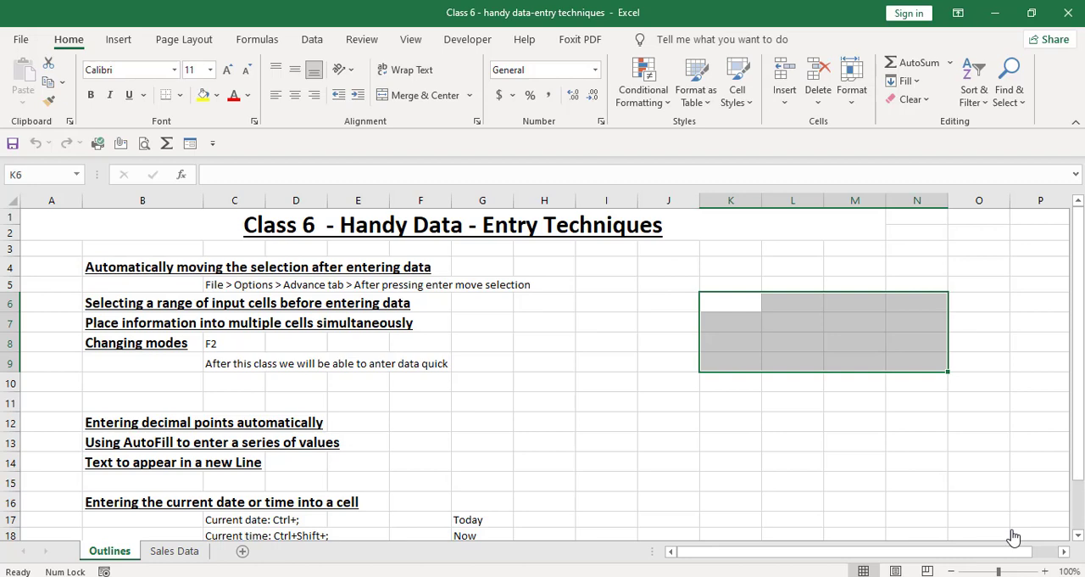
Step: Cycle the active cell through the selected range down columns K and L to M6, and step back to L9
key(Return)
key(Return)
key(Return)
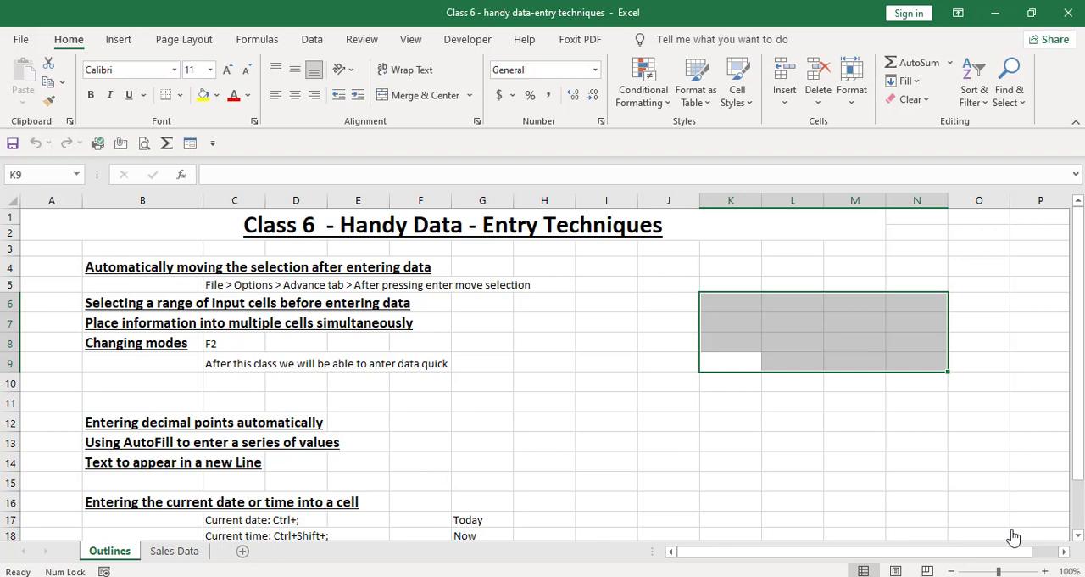
key(Return)
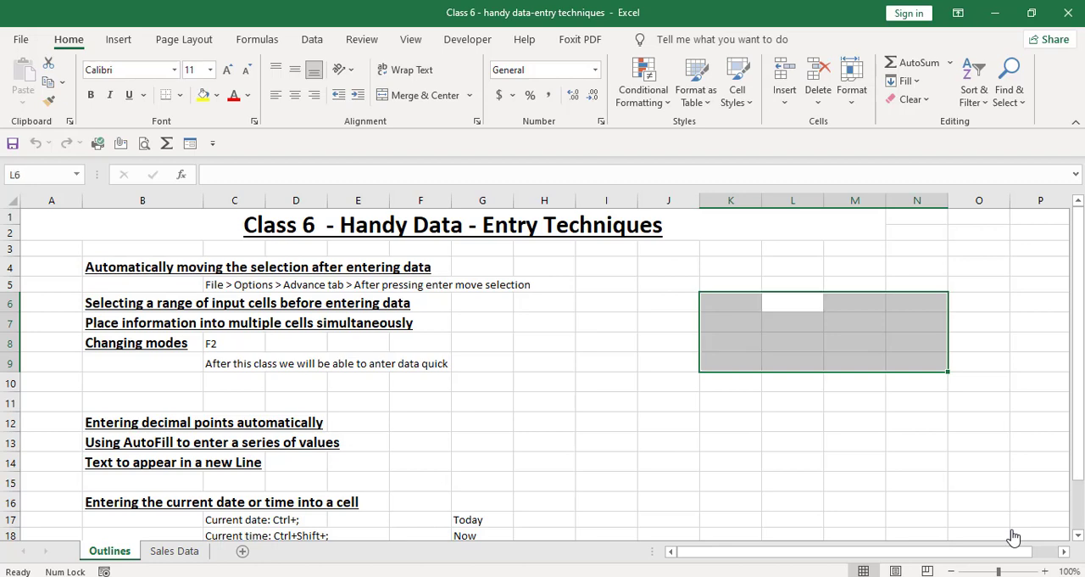
key(Return)
key(Return)
key(Return)
key(Return)
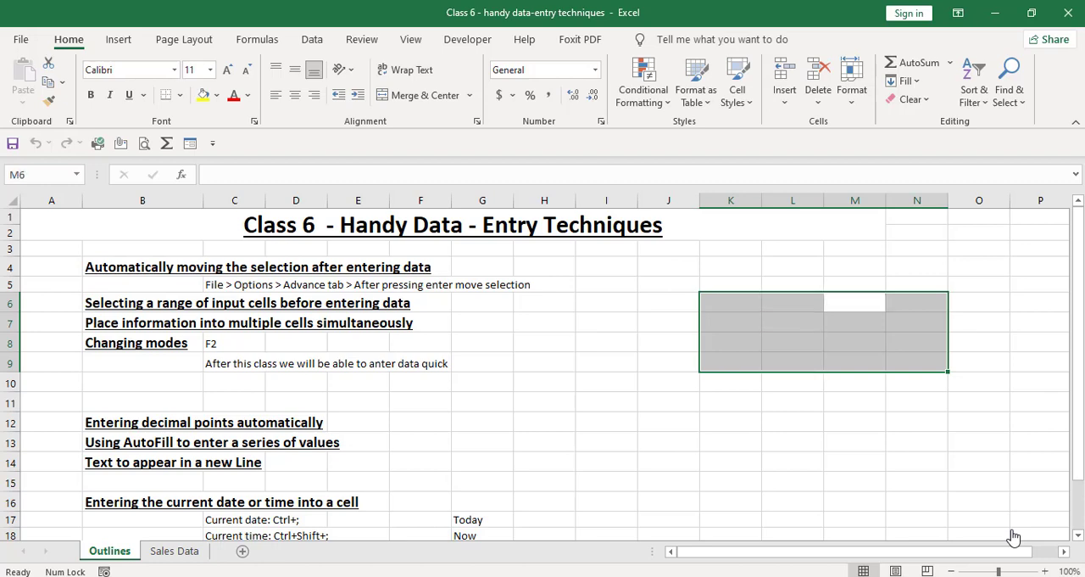
key(shift+Return)
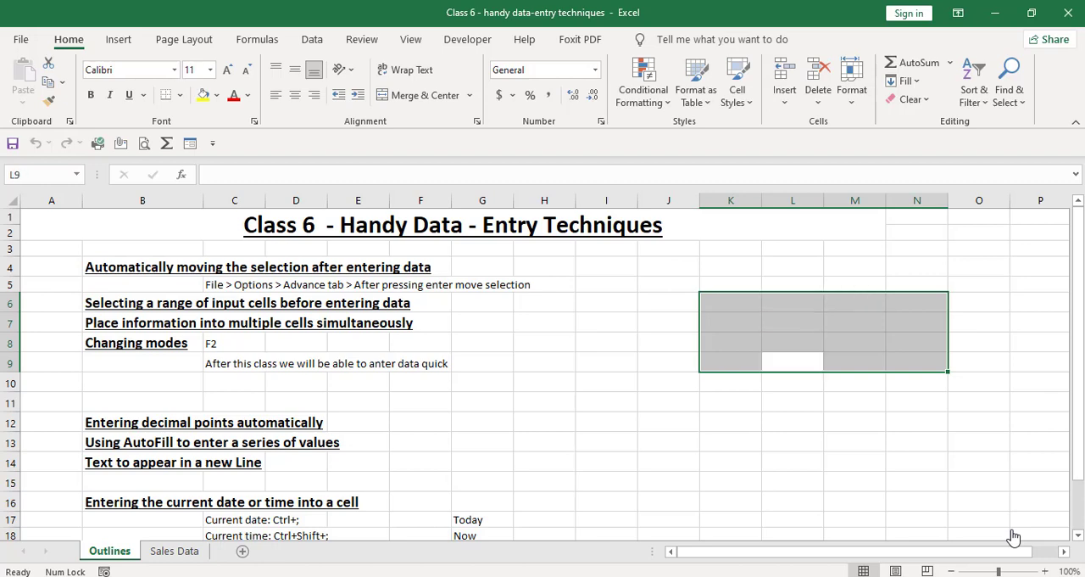
key(Return)
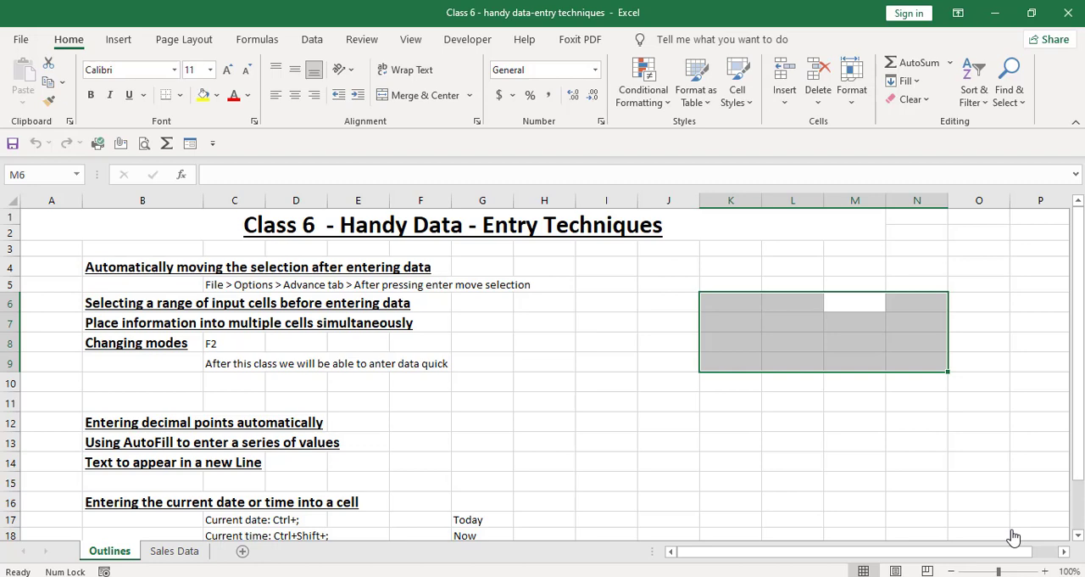
key(shift+Return)
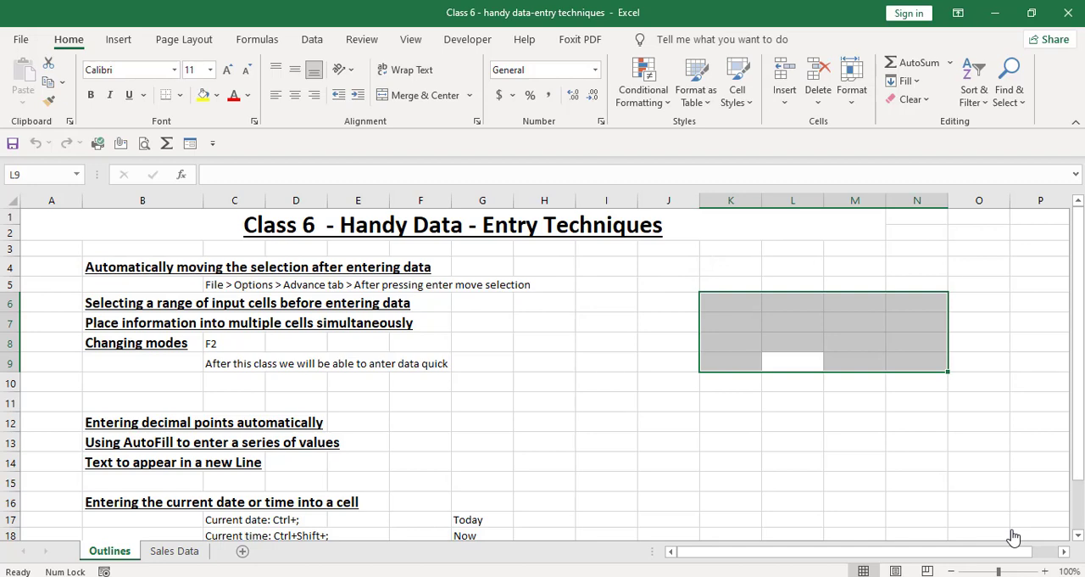
Step: Enter the text Ezxl in cell K8
key(Left)
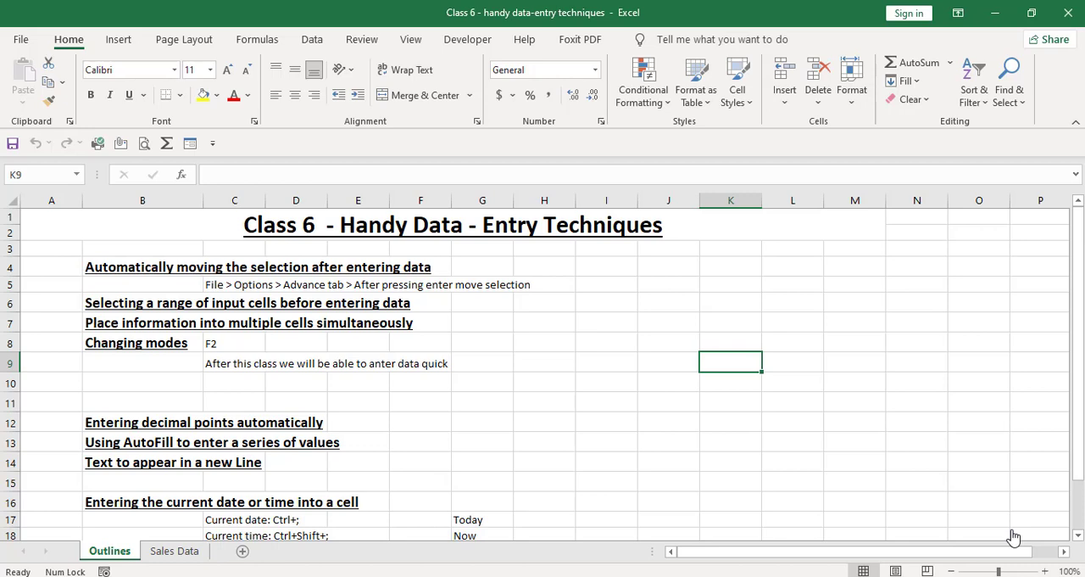
key(Up)
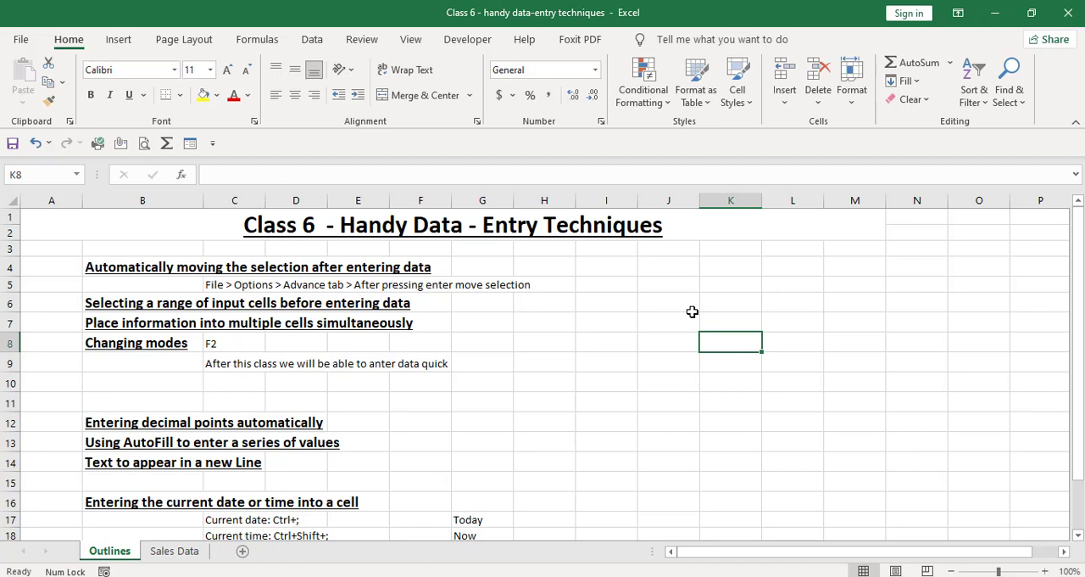
text(Ezxl)
key(Return)
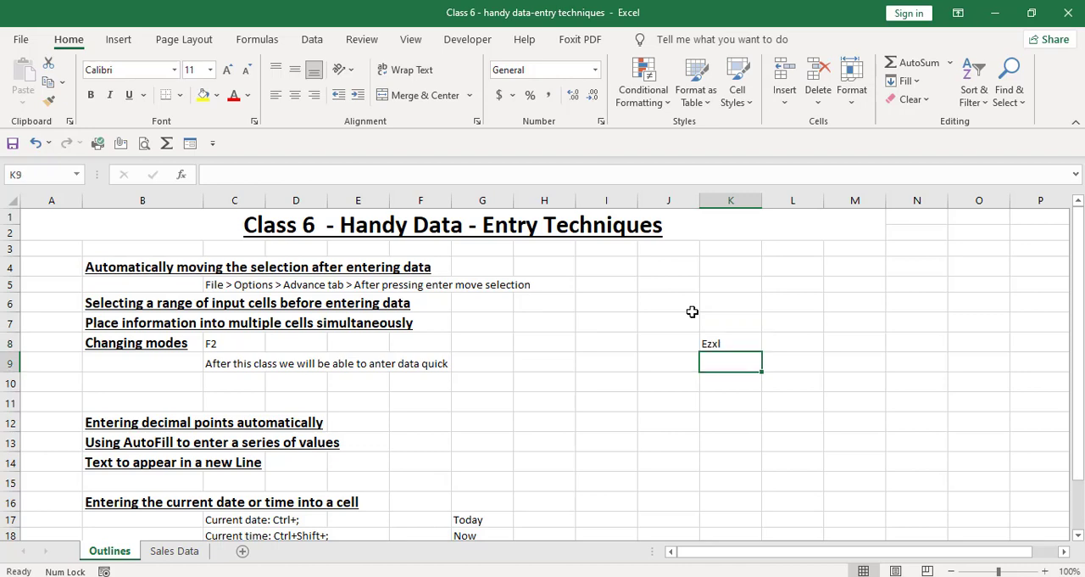
key(Up)
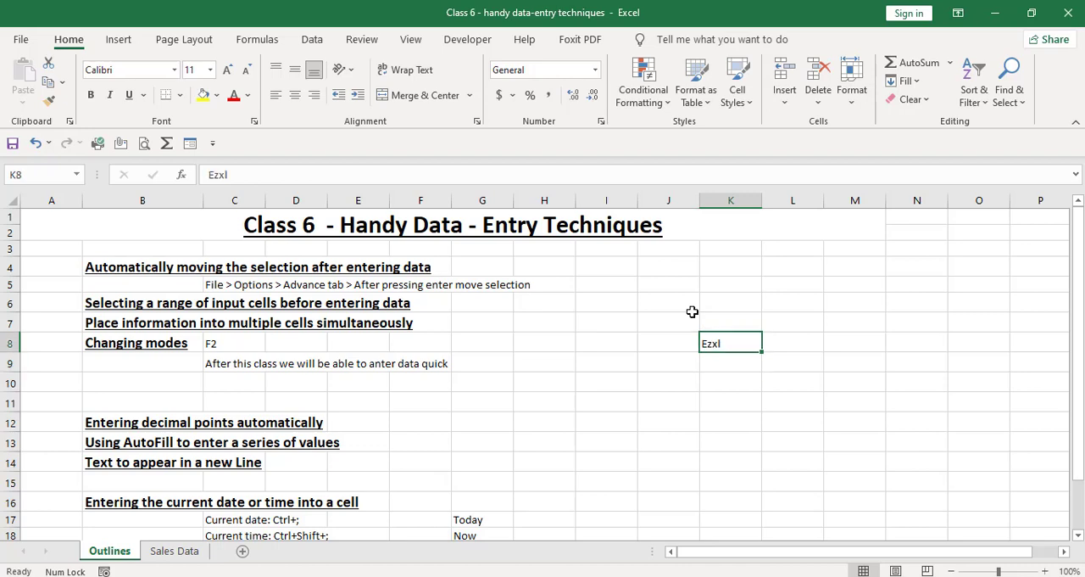
key(Return)
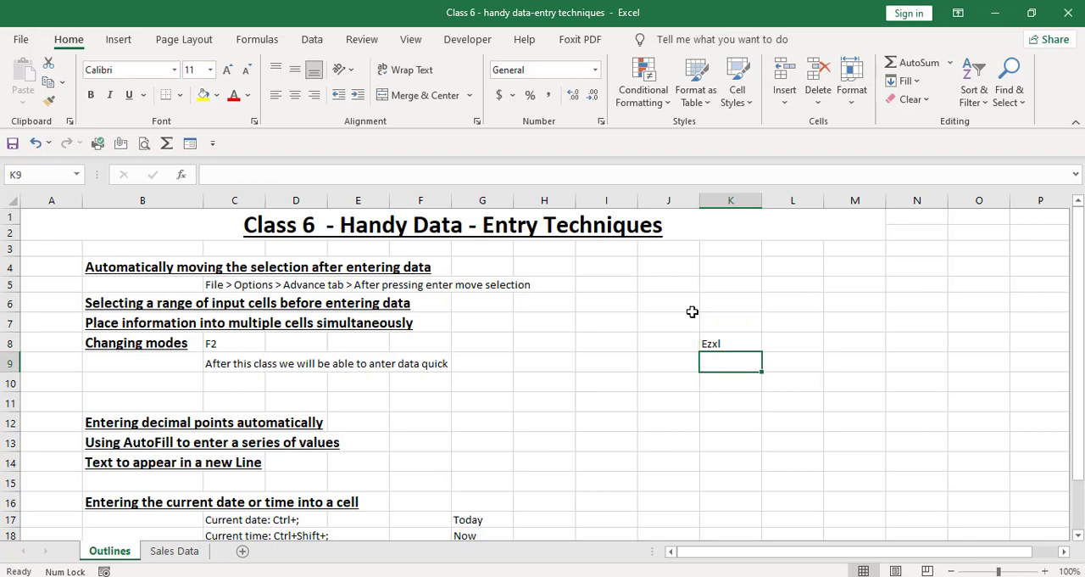
Step: Fill every cell of the range K10:N13 with Ezxl in a single entry
key(Down)
key(shift+Right)
key(shift+Right)
key(shift+Right)
key(shift+Down)
key(shift+Down)
key(shift+Down)
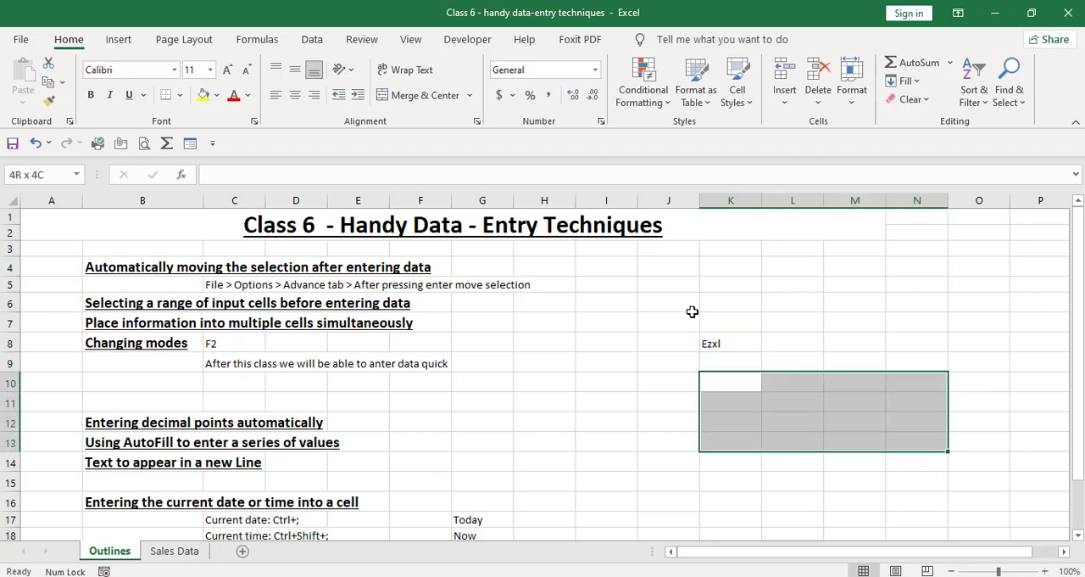
text(Ezxl)
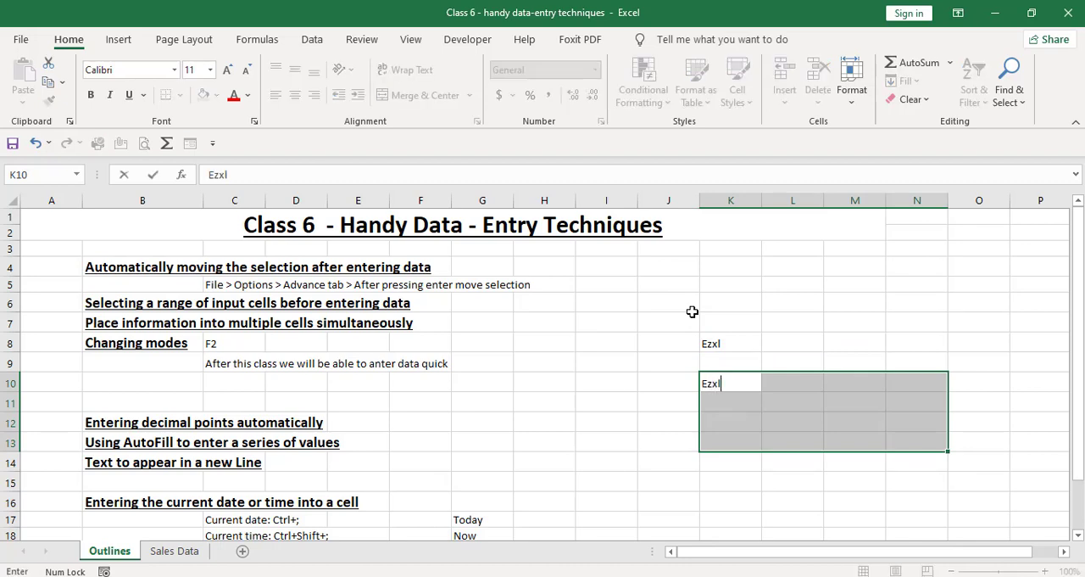
key(ctrl+Return)
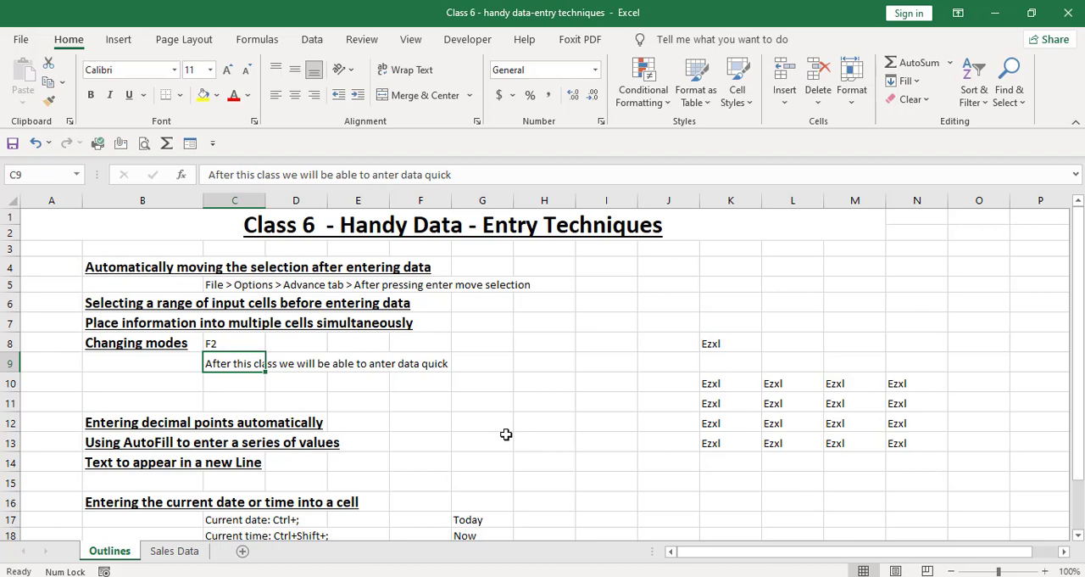
Step: Correct the misspelled word "anter" to "enter" within the sentence in cell C9
key(F2)
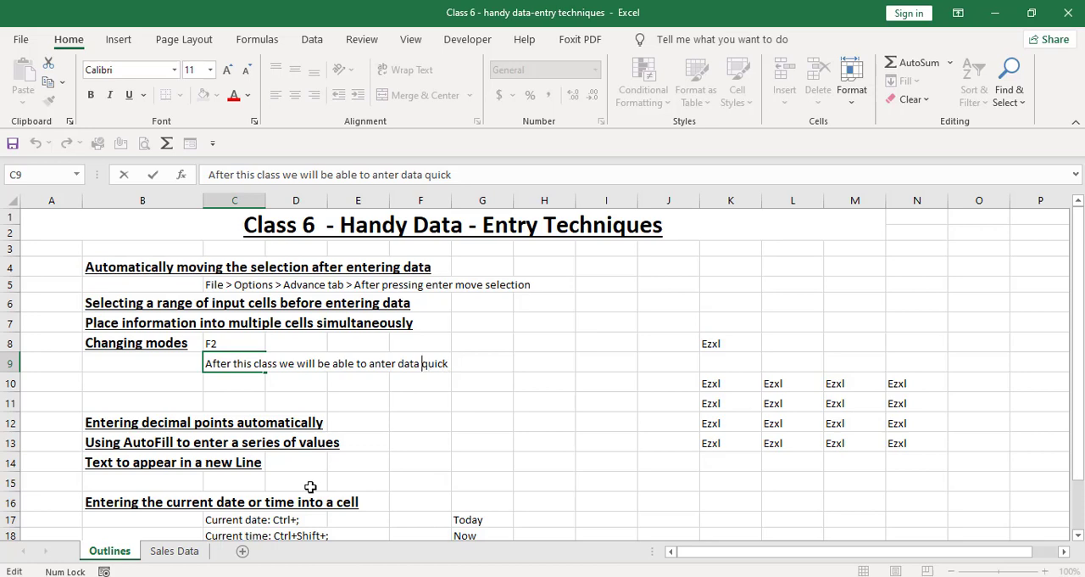
key(ctrl+Left)
key(ctrl+Left)
key(Delete)
text(e)
key(Return)
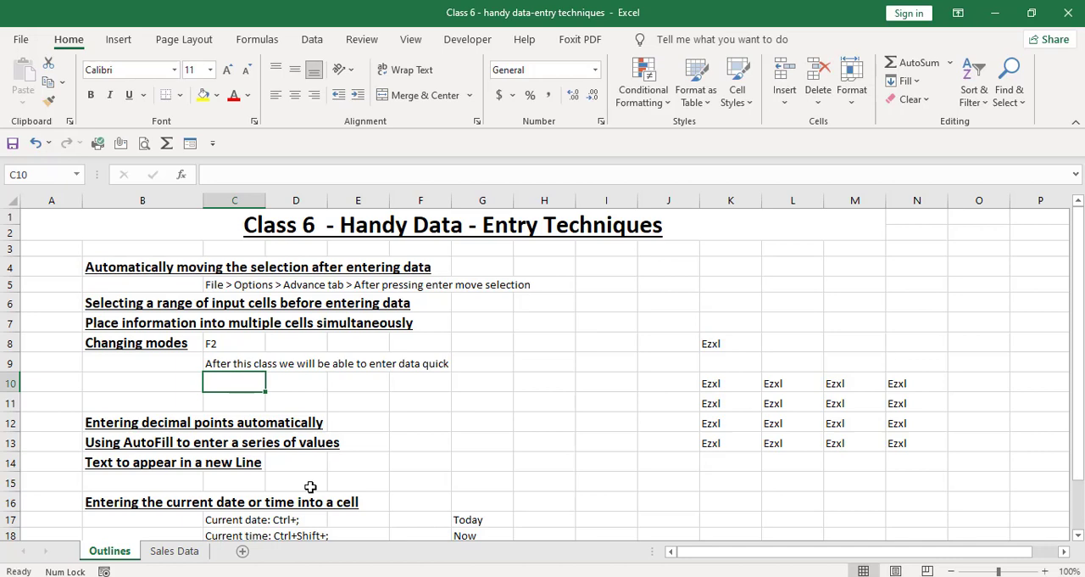
Step: Enter the text Aftar in cell C10 in place of the suggested completion
text(A)
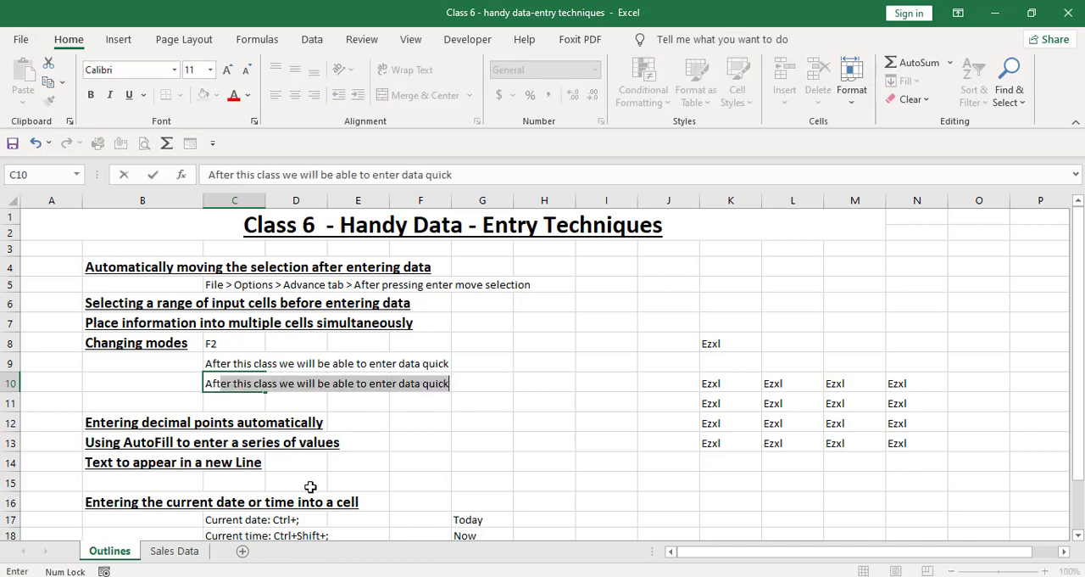
text(tar)
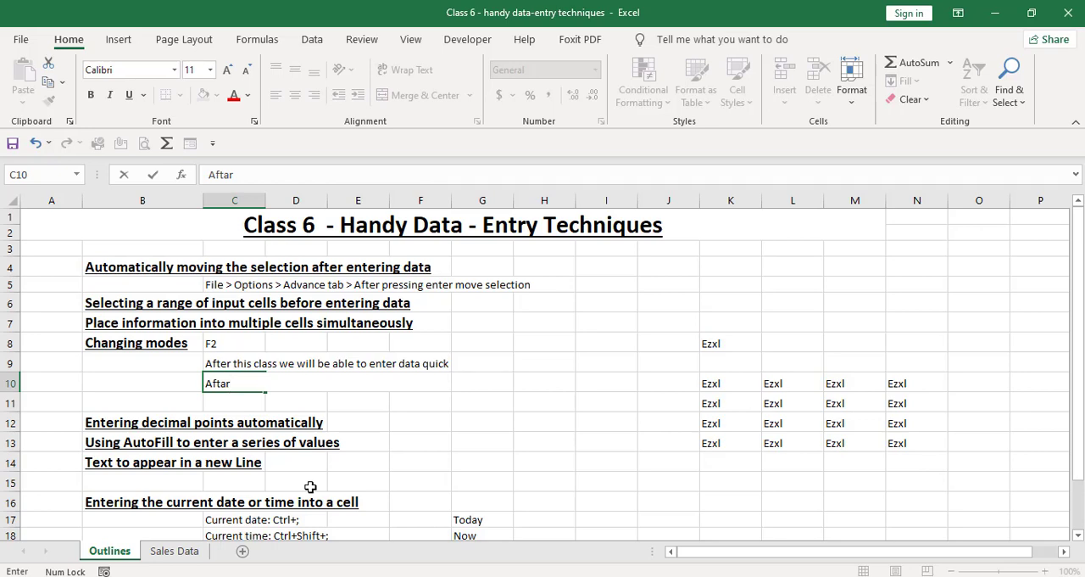
key(Left)
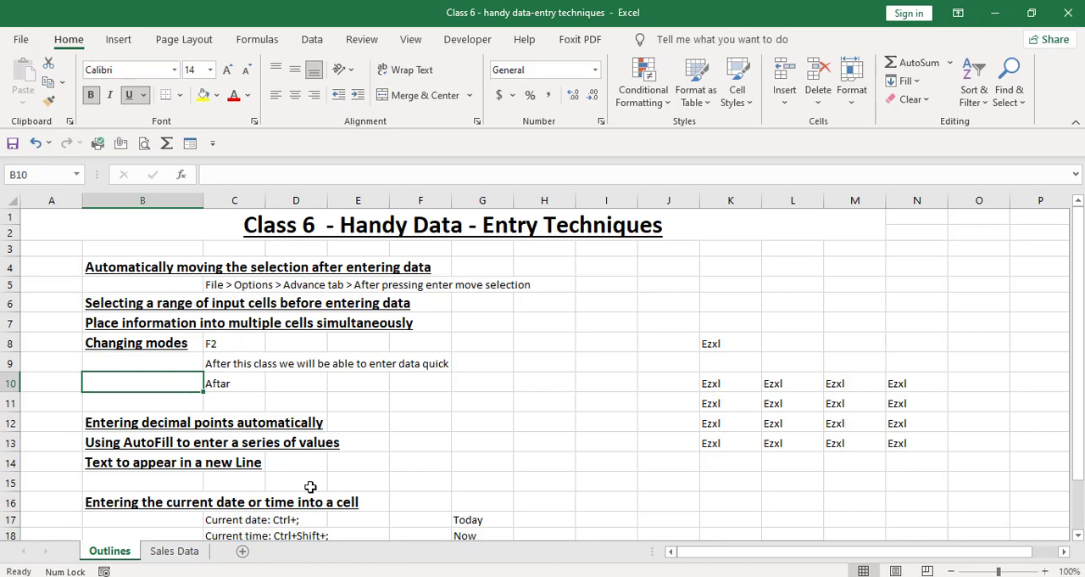
Step: Correct the misspelled word in cell C10 to After by editing its last letters in place
key(Right)
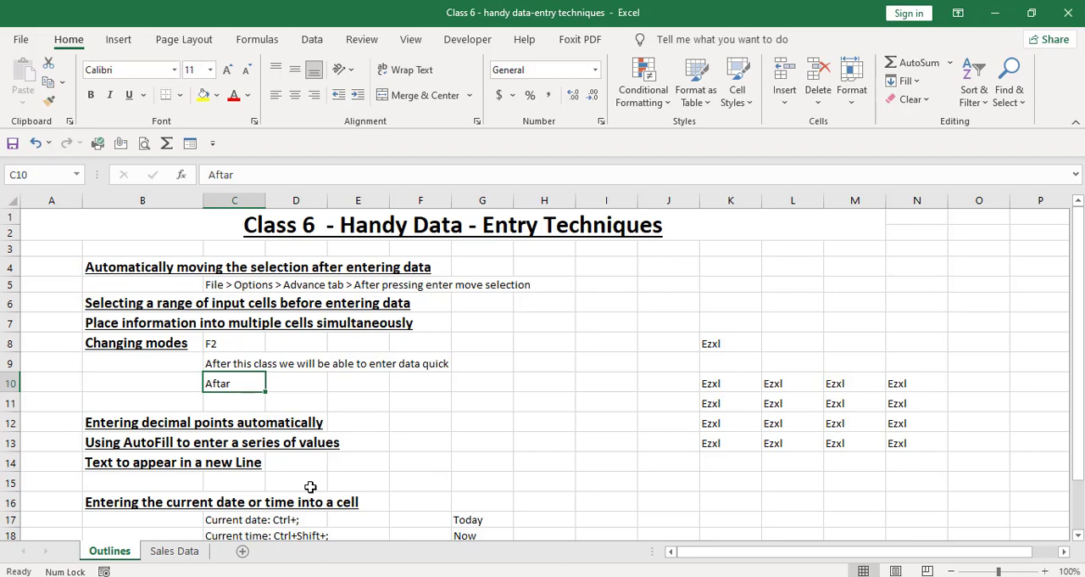
key(F2)
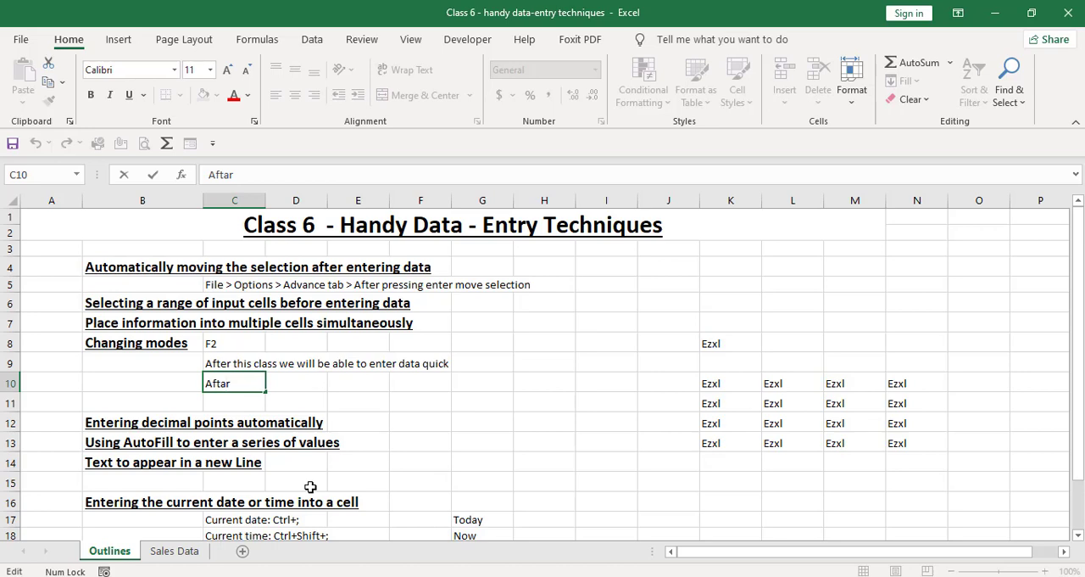
key(BackSpace)
key(BackSpace)
text(er)
key(Return)
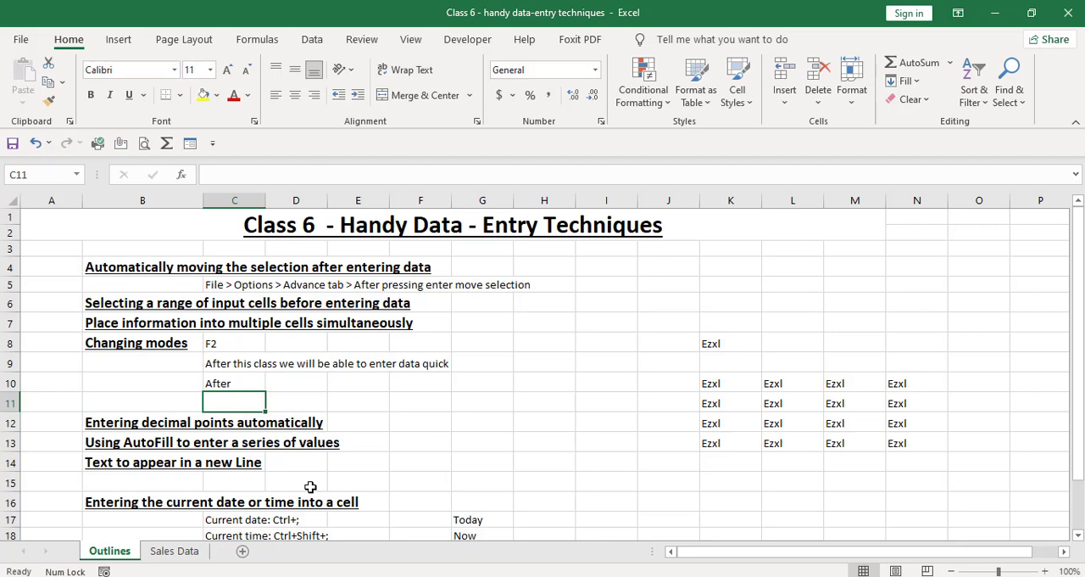
Step: Enter the value 12345.25 with a manually placed decimal point in cell G12
key(Right)
key(Right)
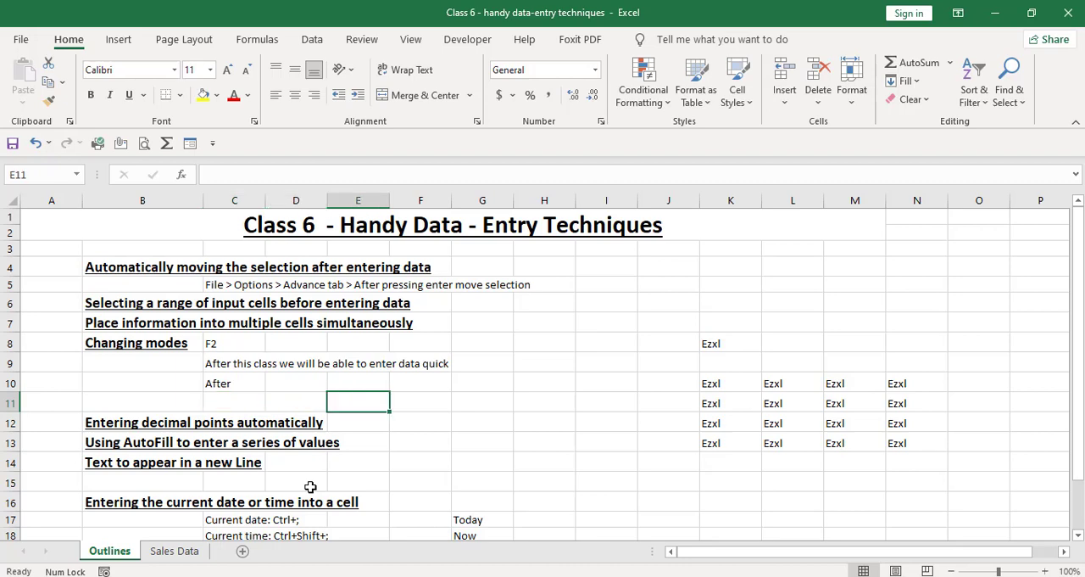
key(Down)
key(Right)
key(Right)
text(12345)
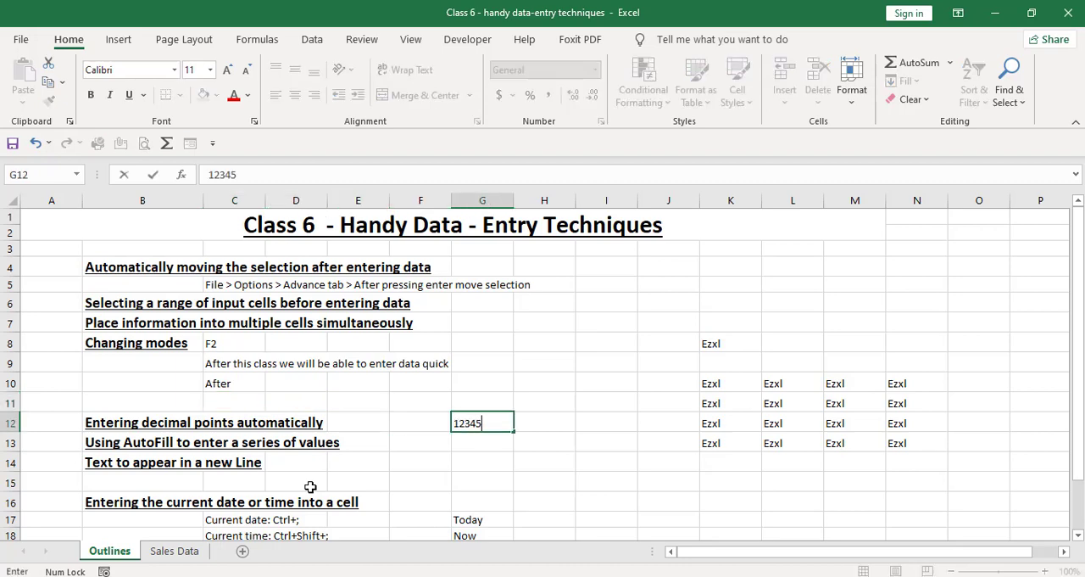
text(.25)
key(Return)
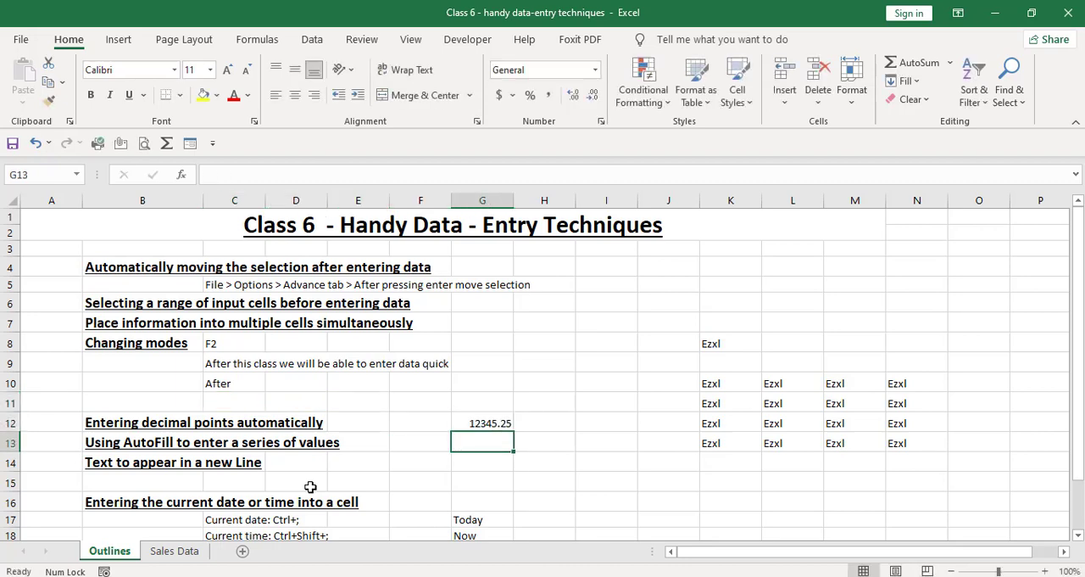
key(Up)
key(Down)
key(Up)
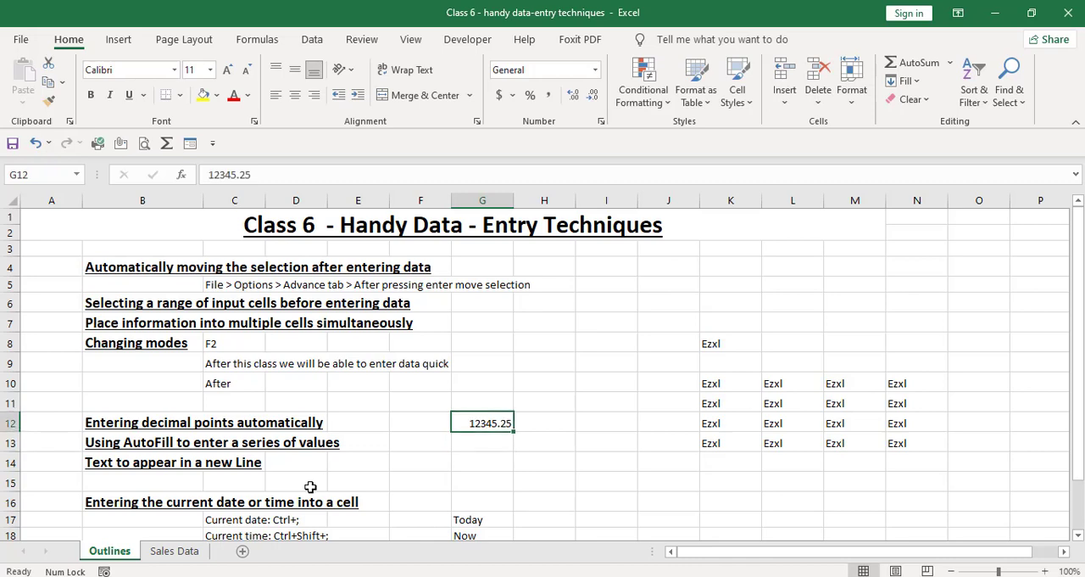
Step: Select cell H12 and turn on automatic decimal point insertion with 2 places in the advanced editing options
key(Right)
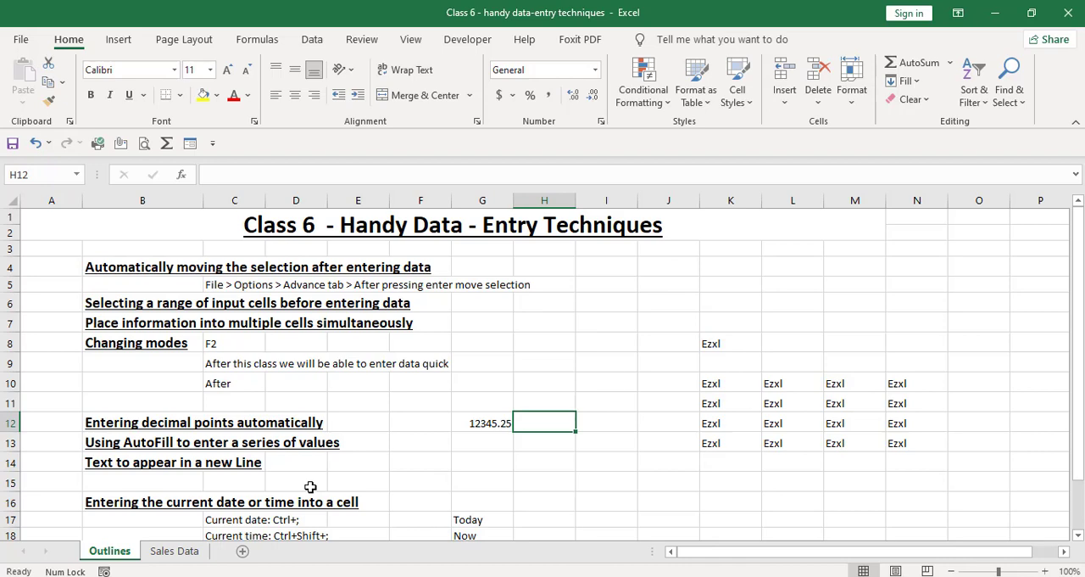
click(21, 39)
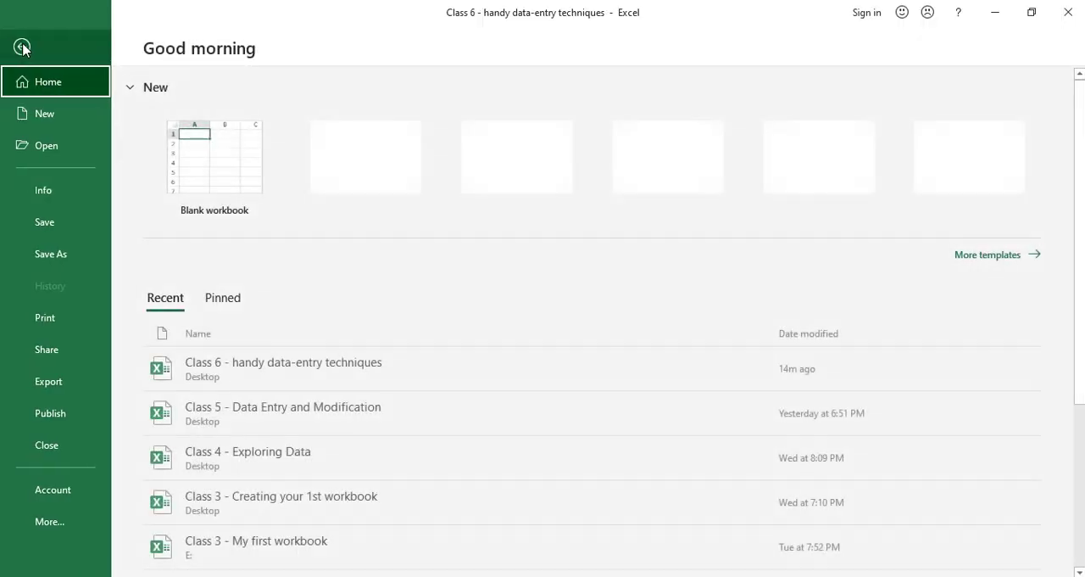
click(92, 520)
click(158, 553)
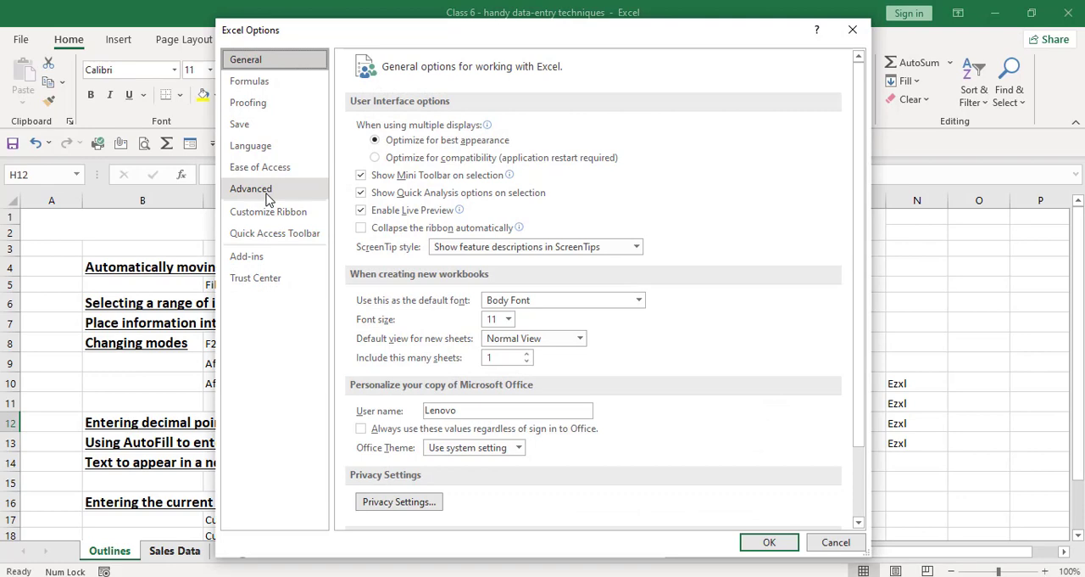
click(268, 195)
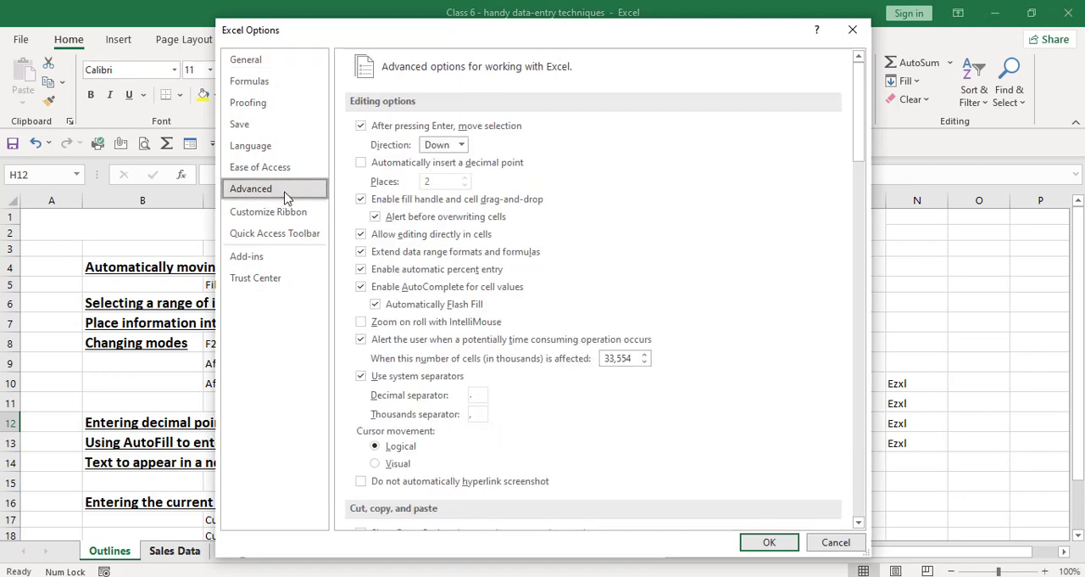
click(375, 165)
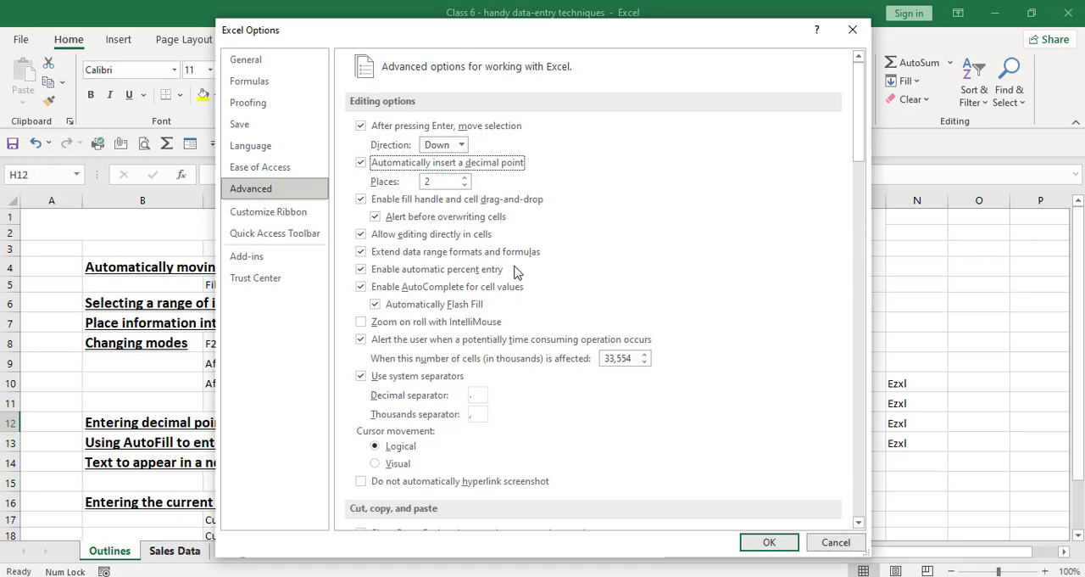
click(780, 547)
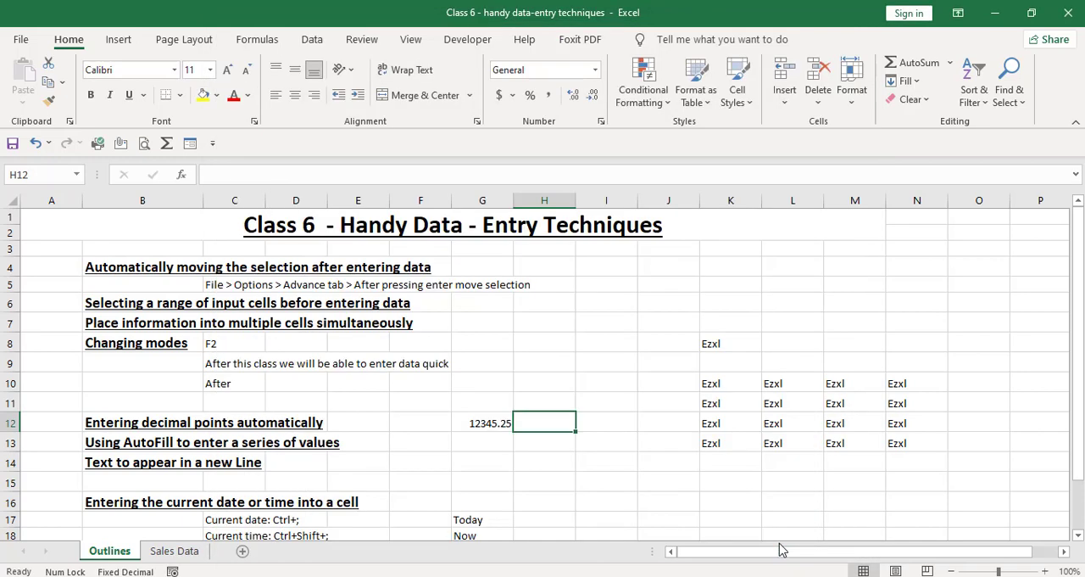
Step: Enter the digits 12345 without a decimal point in cell H12
text(12345)
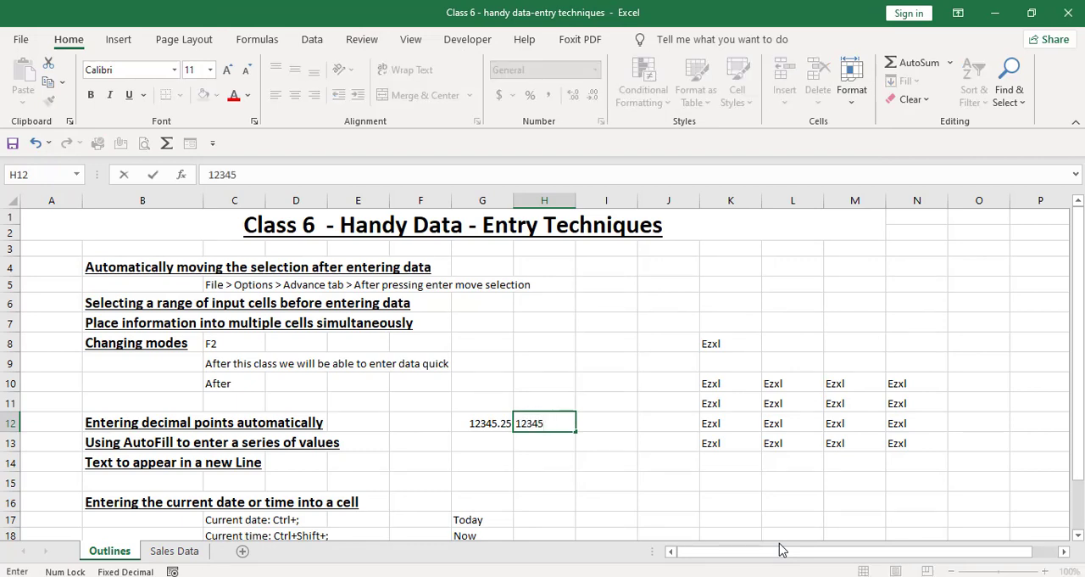
key(Return)
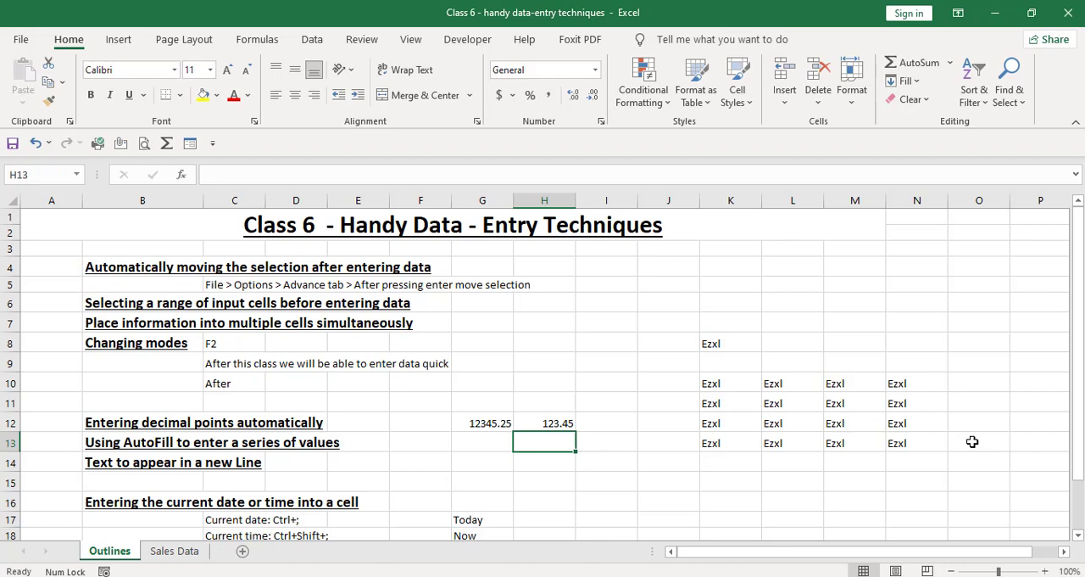
key(Return)
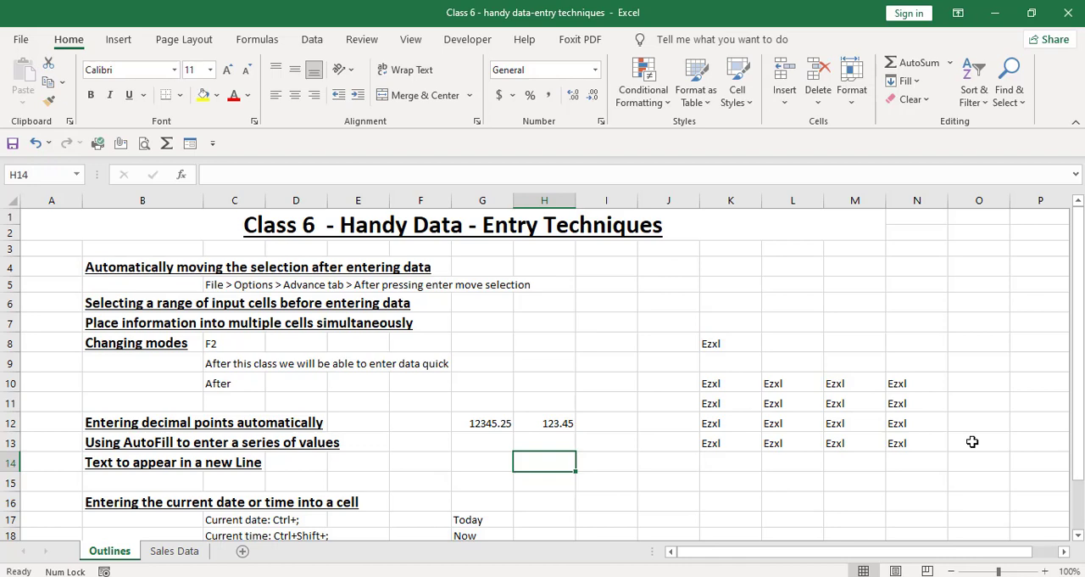
Step: On the Sales Data sheet, enter 1 in D5 and 3 in D6 and AutoFill the series down to D15
key(ctrl+Page_Down)
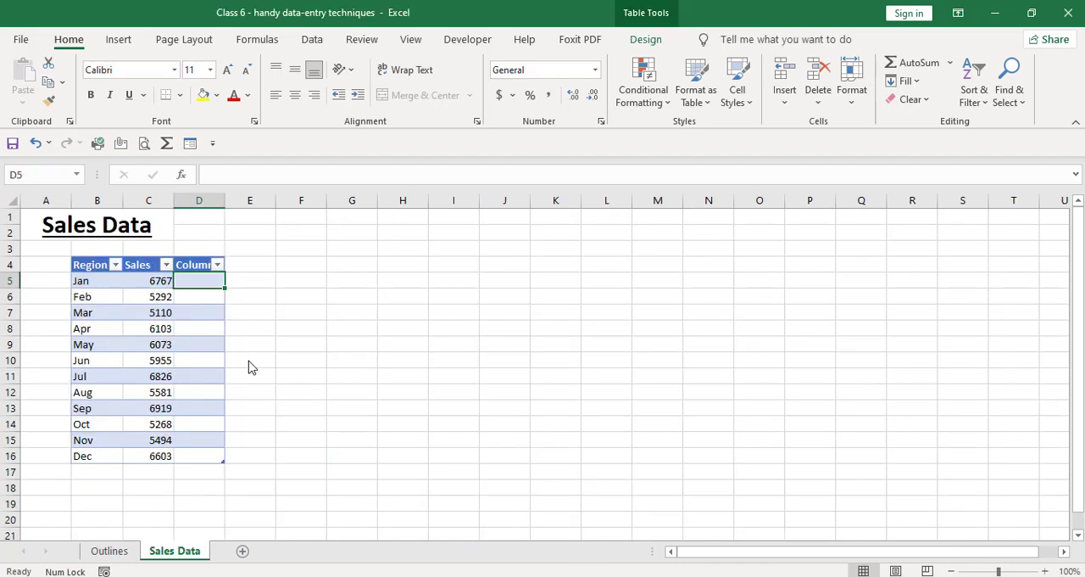
text(1)
key(Return)
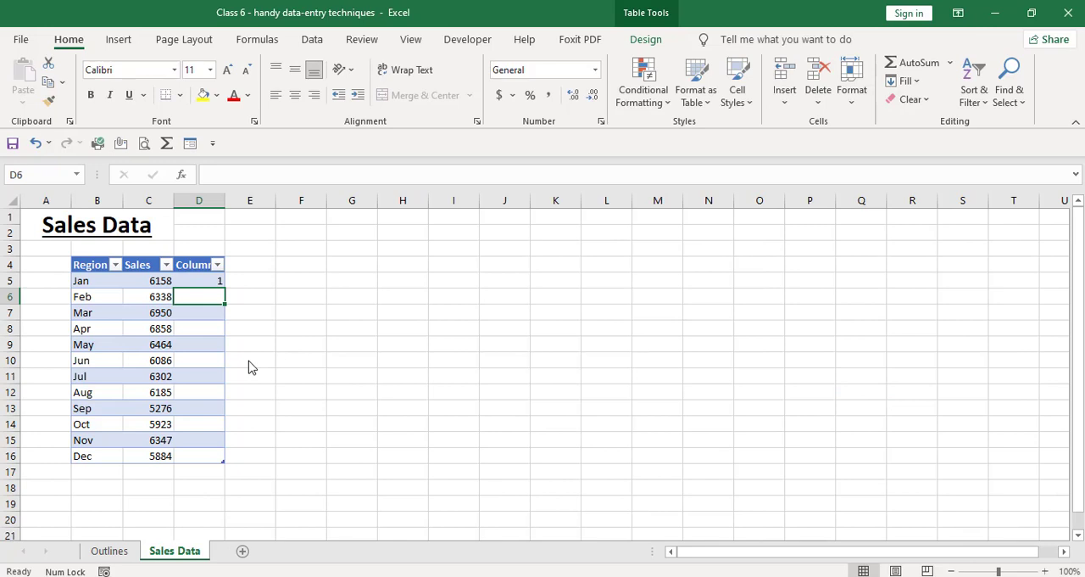
text(3)
key(Return)
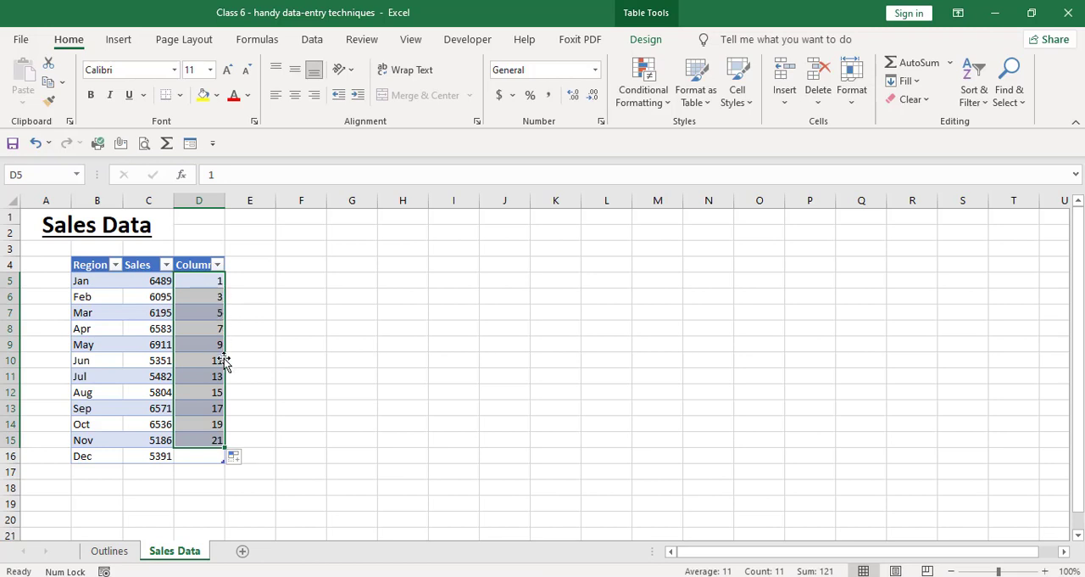
click(248, 459)
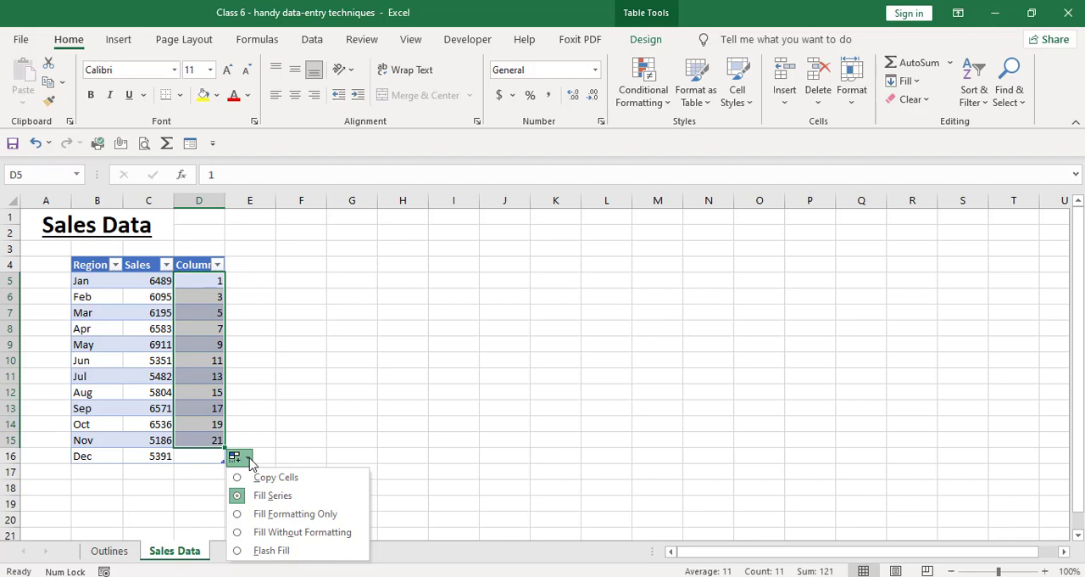
Step: On the Outlines sheet, split the heading in cell B14 with line breaks after "Text to appear in" and after "a"
click(121, 549)
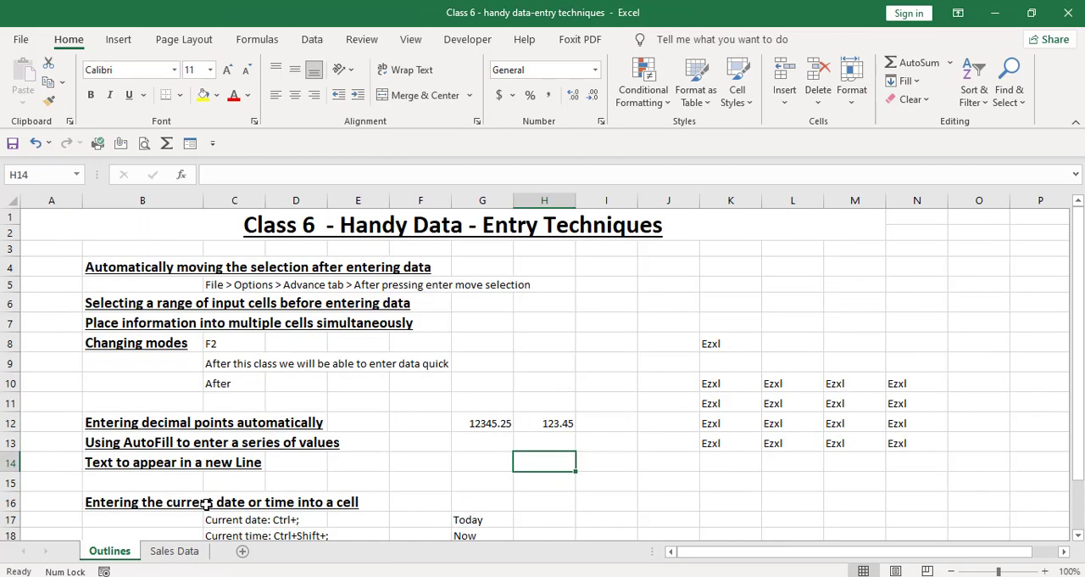
key(Left)
key(Left)
key(Up)
key(Up)
key(Up)
key(Up)
key(Up)
key(Up)
key(Up)
key(Up)
key(Up)
key(Up)
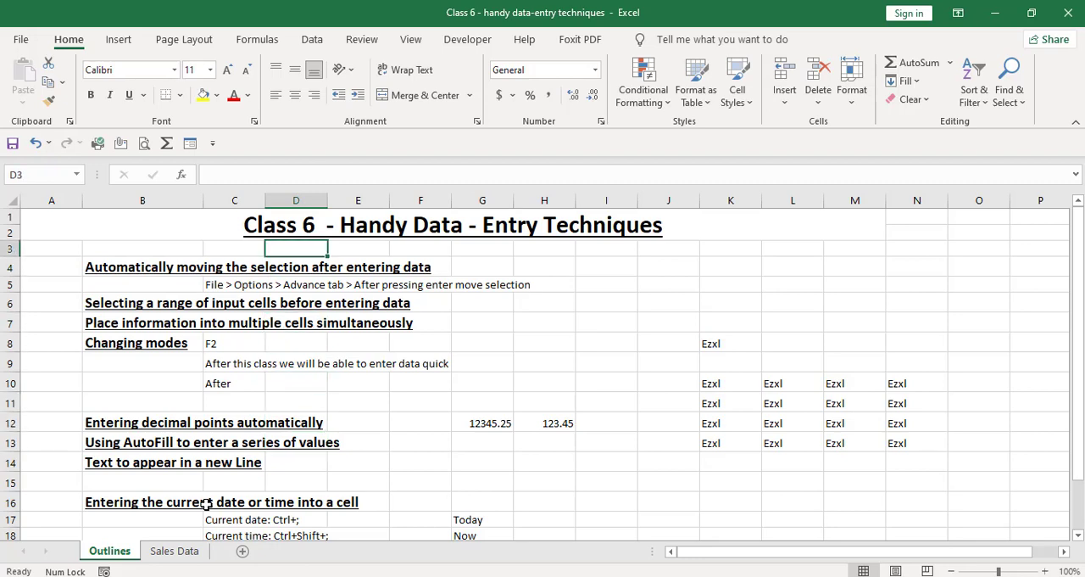
key(Left)
key(Left)
key(Down)
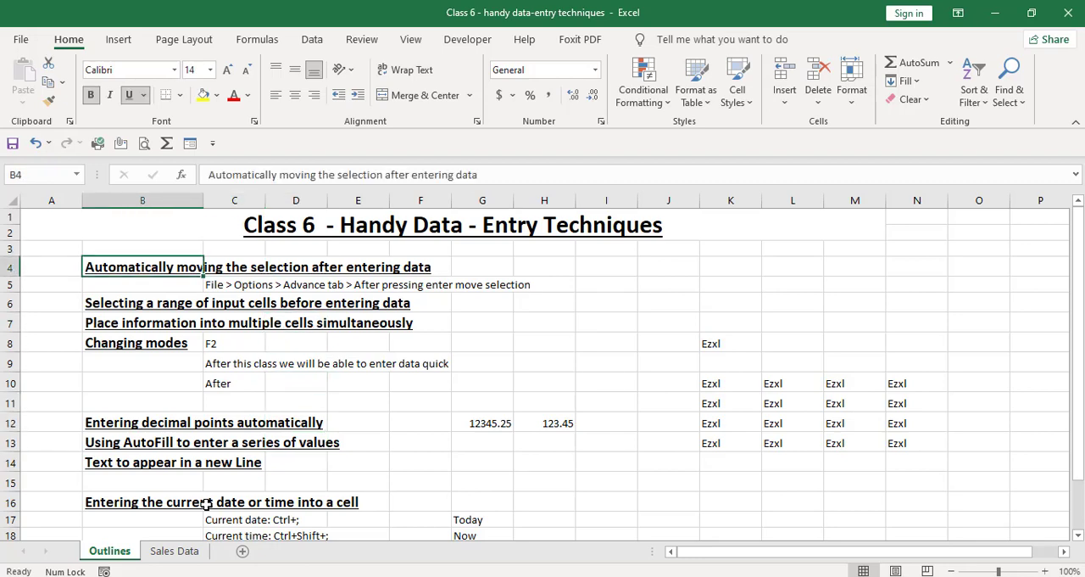
key(Down)
key(Down)
key(Down)
key(Down)
key(Down)
key(Down)
key(Down)
key(Down)
key(Down)
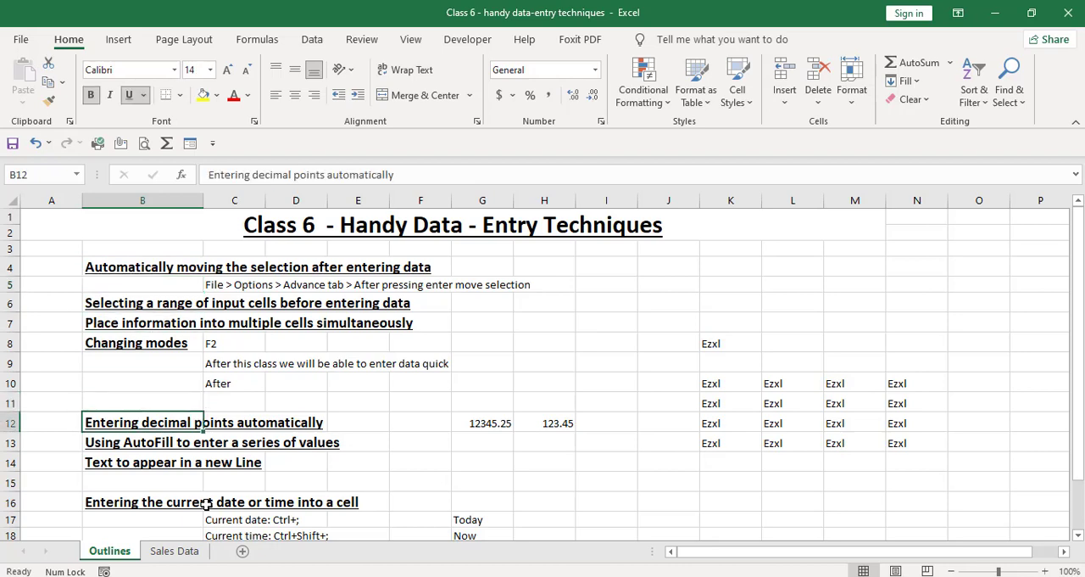
key(Down)
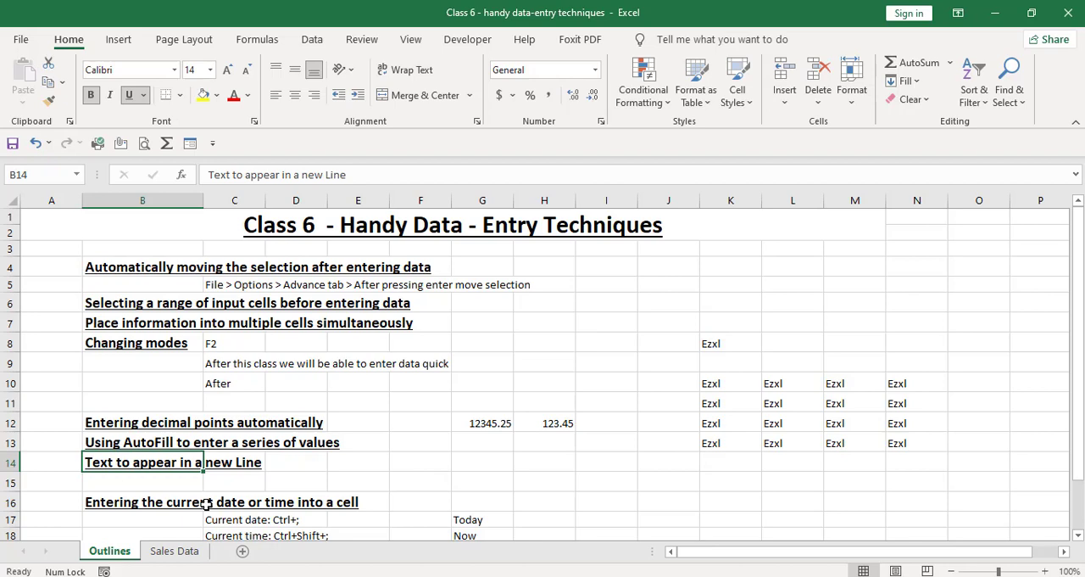
double_click(194, 462)
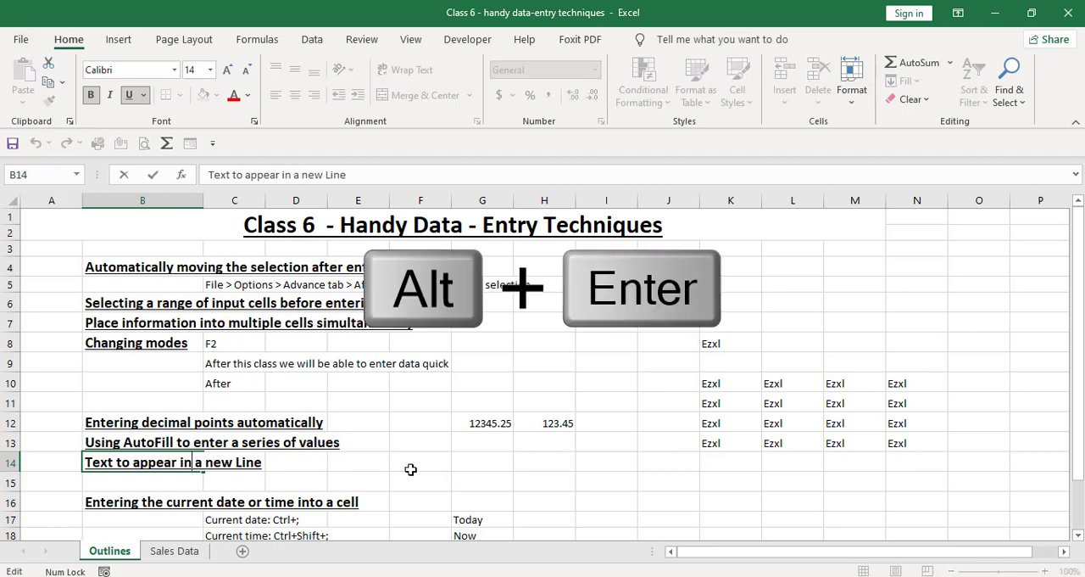
key(alt+Return)
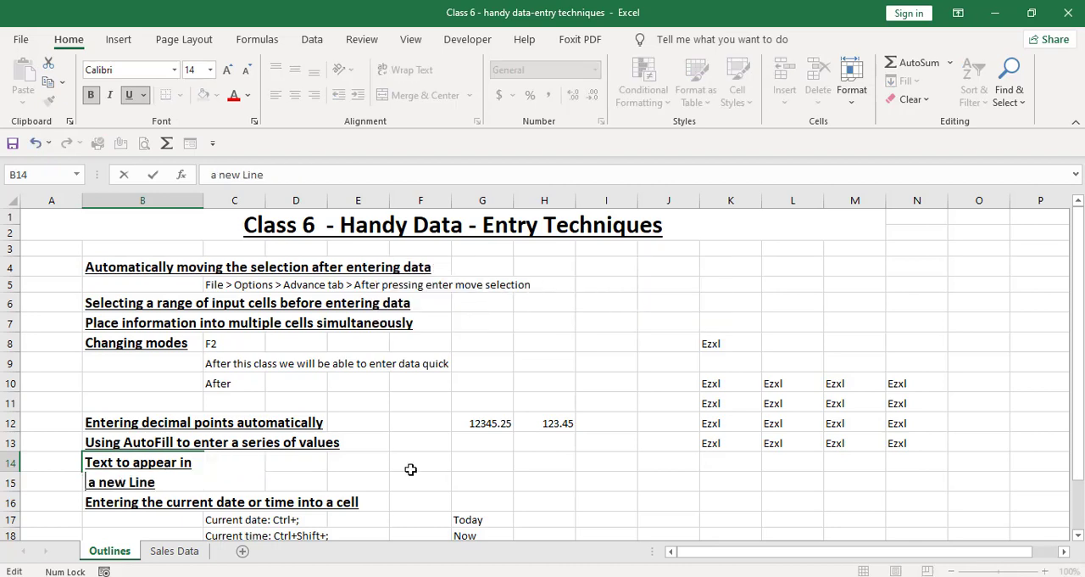
key(Right)
key(Right)
key(alt+Return)
key(Return)
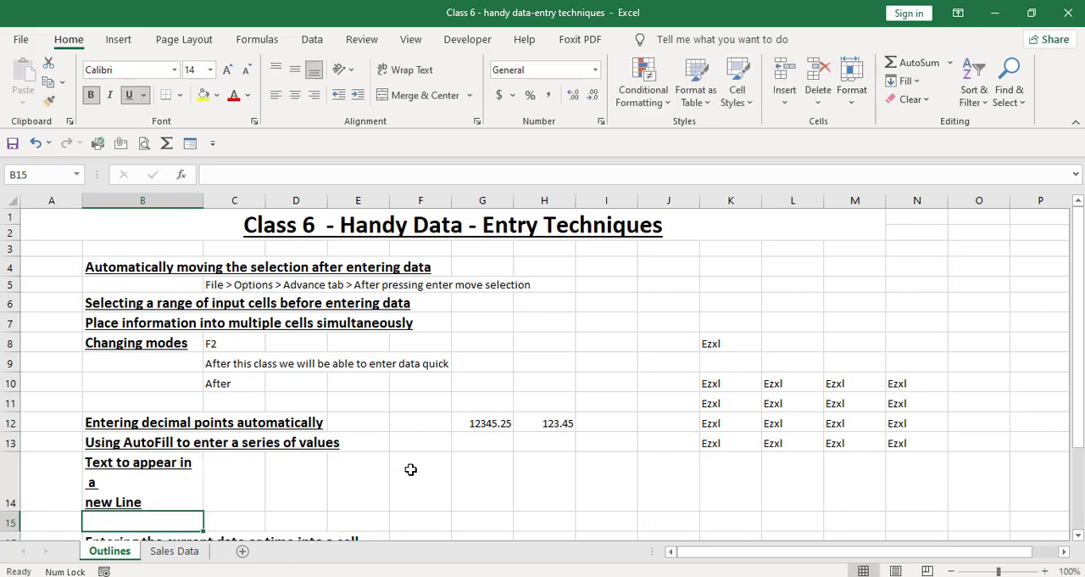
Step: Insert the current date as a fixed value in cell E17 and the current time in cell E18
key(Down)
key(Down)
key(Down)
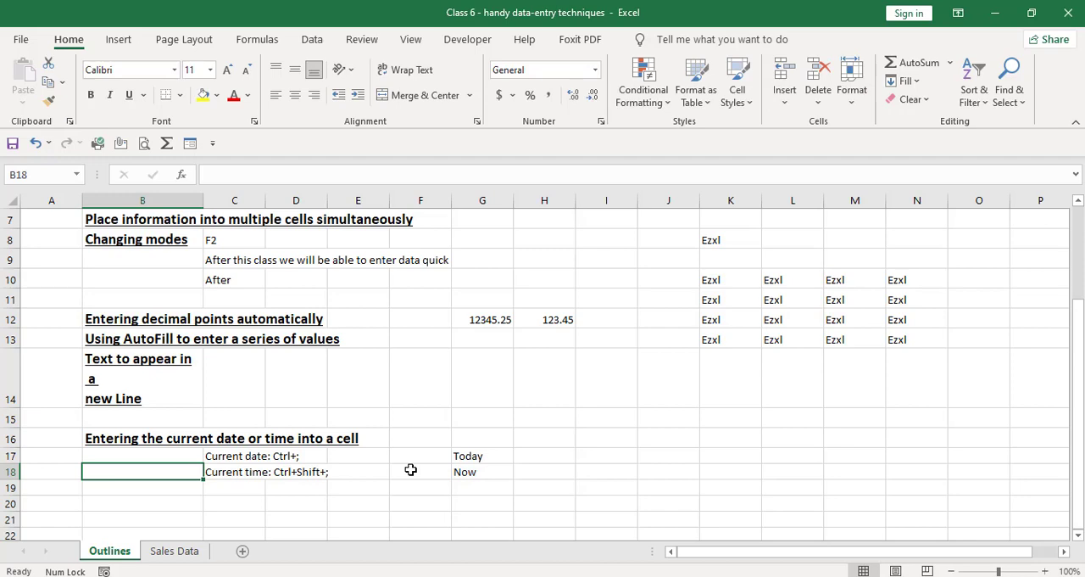
key(Up)
key(Right)
key(Right)
key(Right)
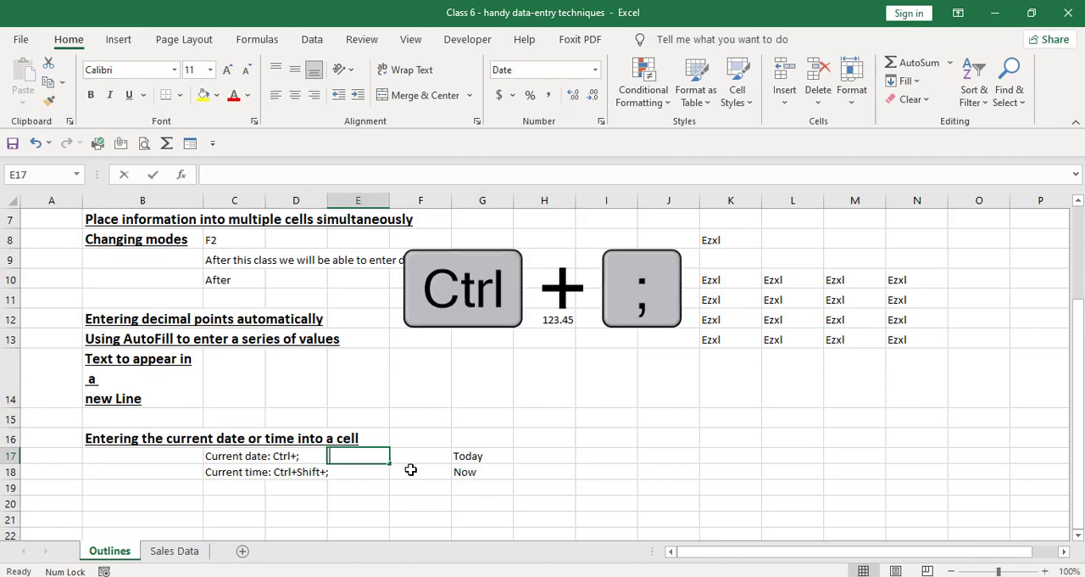
key(ctrl+semicolon)
key(Return)
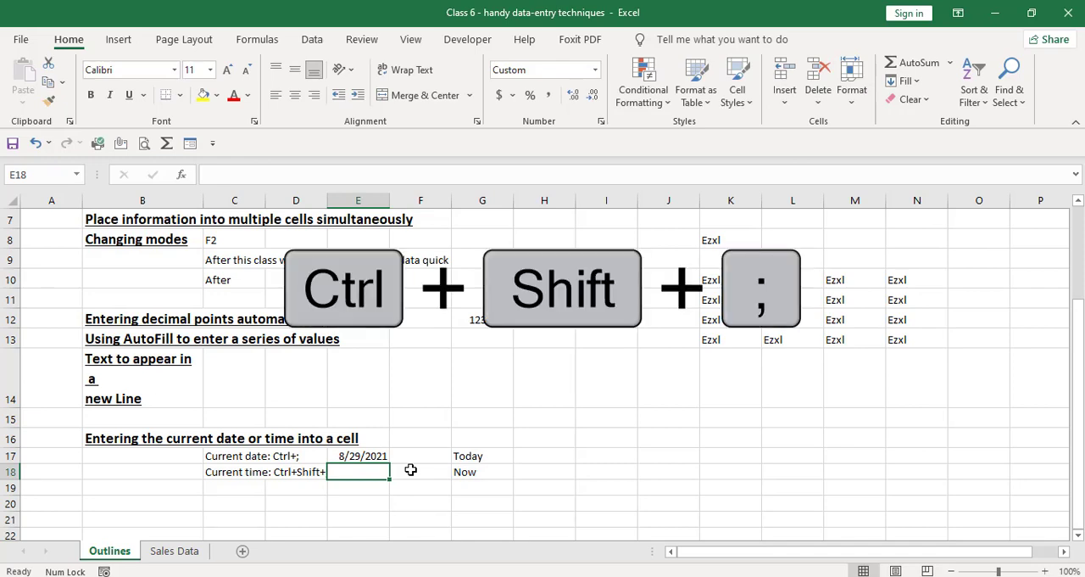
key(ctrl+shift+semicolon)
key(Return)
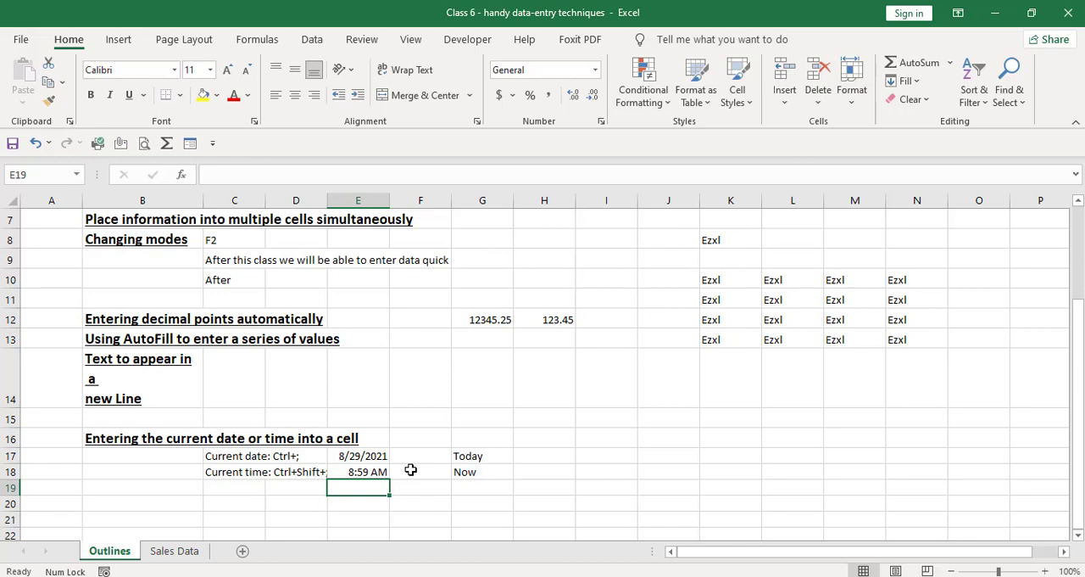
key(Up)
key(Up)
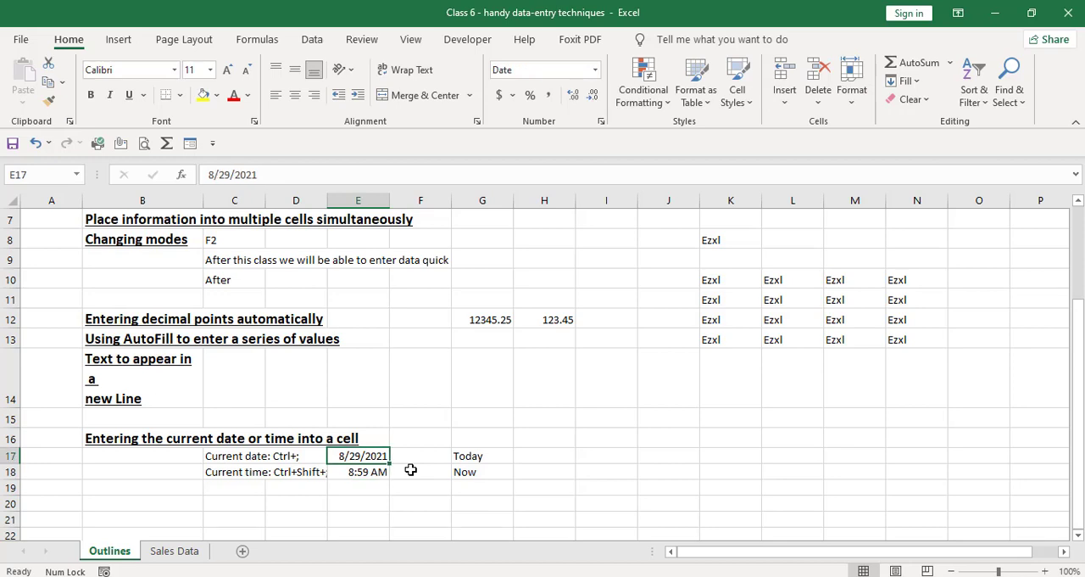
key(Down)
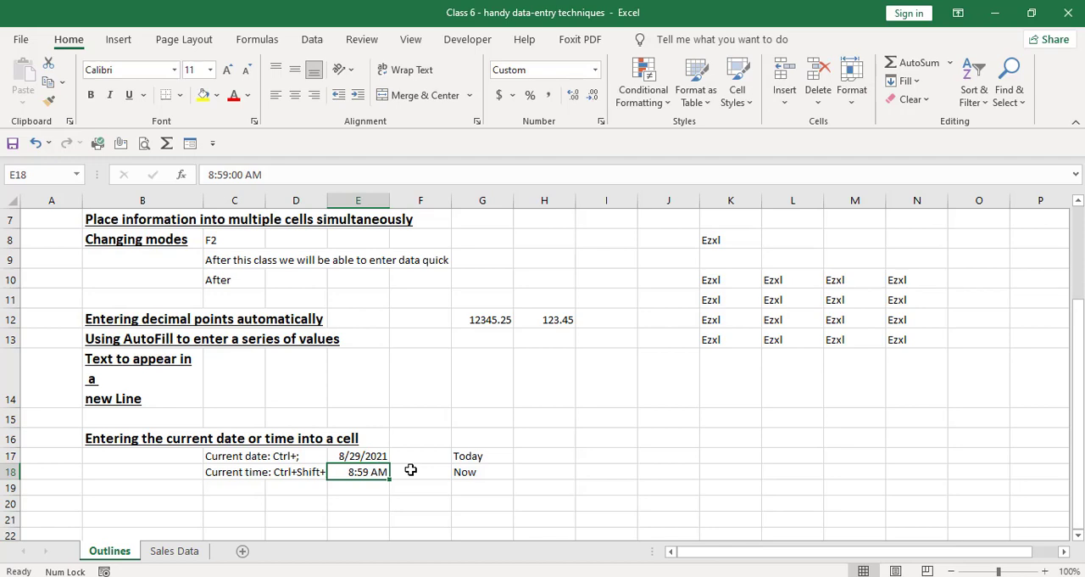
key(Up)
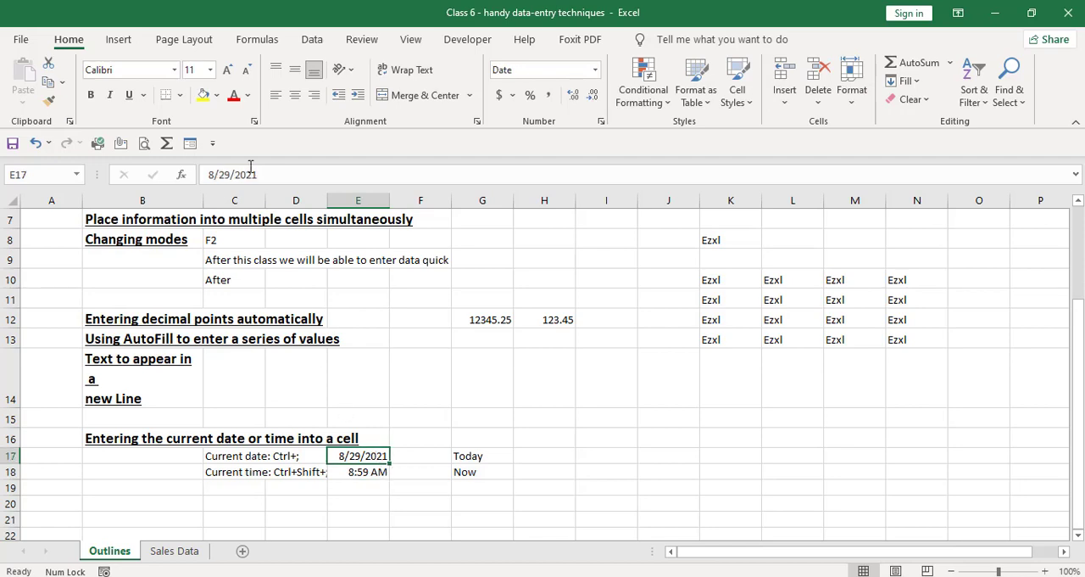
Step: Change the fixed date in cell E17 to 7/28/2021
click(231, 174)
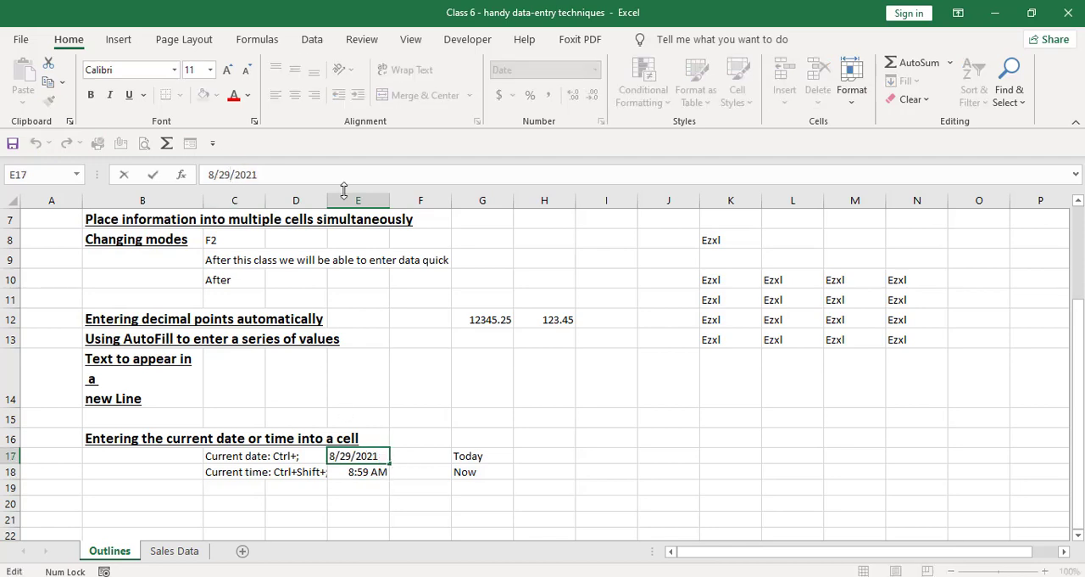
key(BackSpace)
text(8)
key(Left)
key(Left)
key(Left)
key(BackSpace)
text(7)
key(Return)
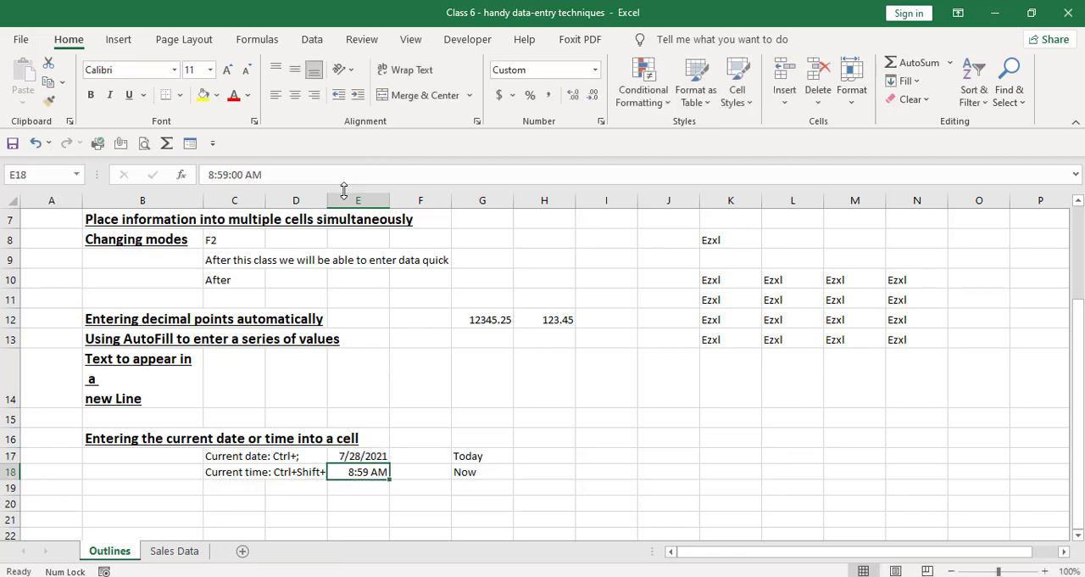
Step: Enter the formula =TODAY() in cell H17, beside the Today label
key(Up)
key(Right)
key(Left)
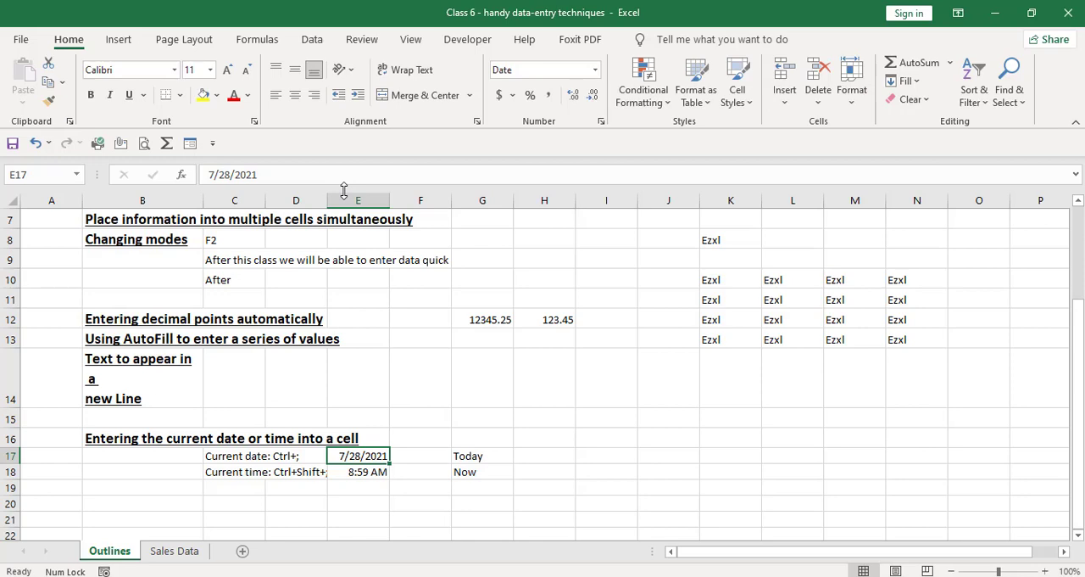
key(Right)
key(Right)
key(Right)
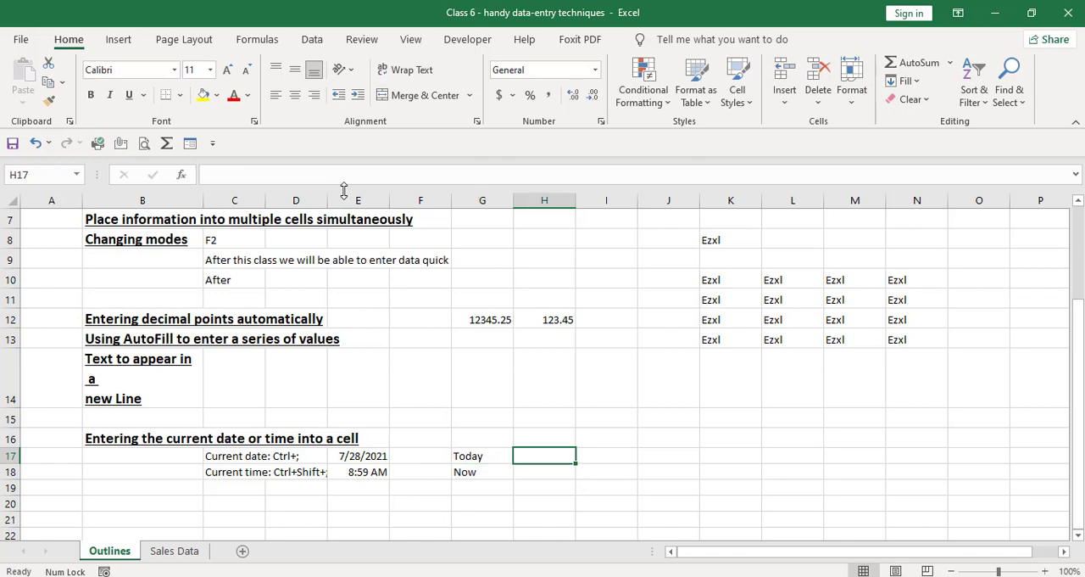
text(=To)
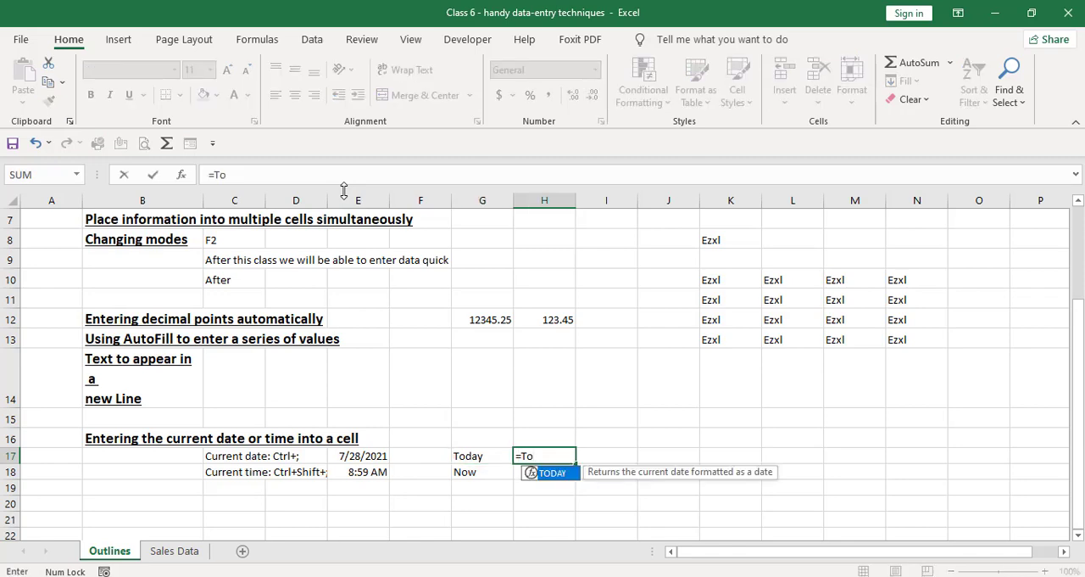
key(Tab)
text())
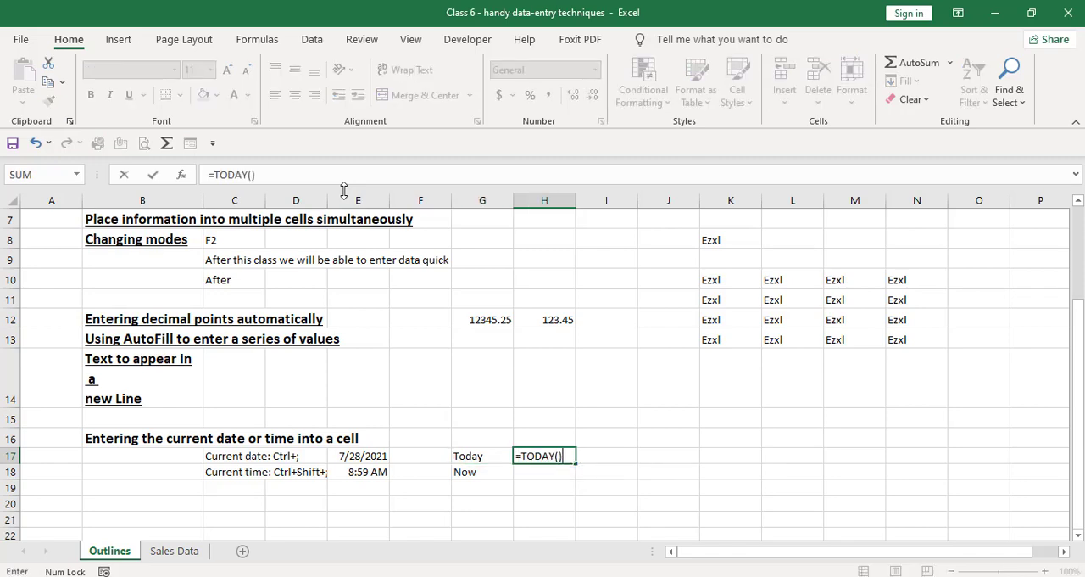
key(Return)
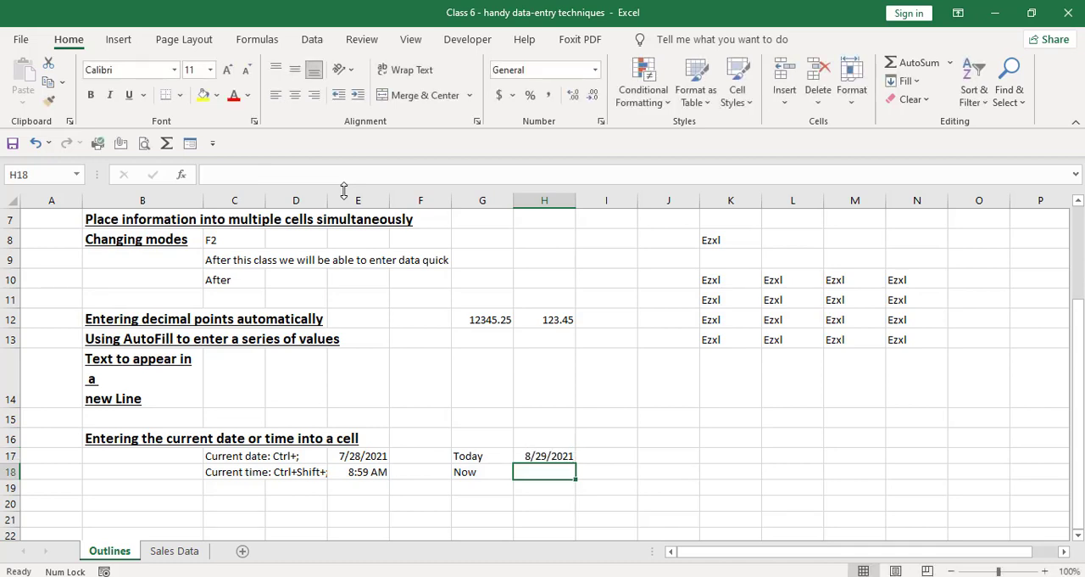
Step: Enter the formula =NOW() in cell H18, beside the Now label, and return to cell A1
text(=Now)
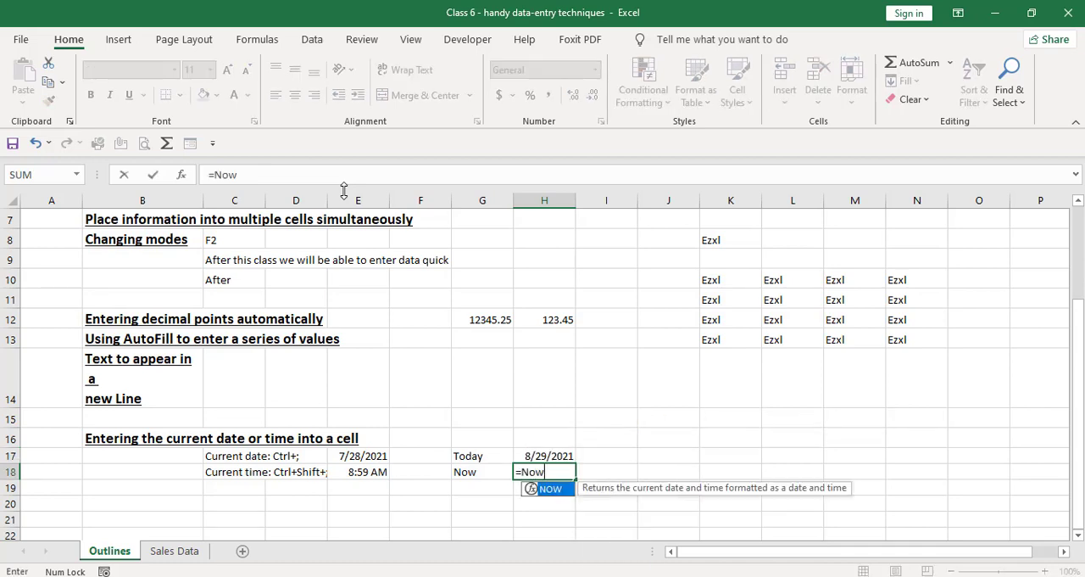
key(Tab)
text())
key(Return)
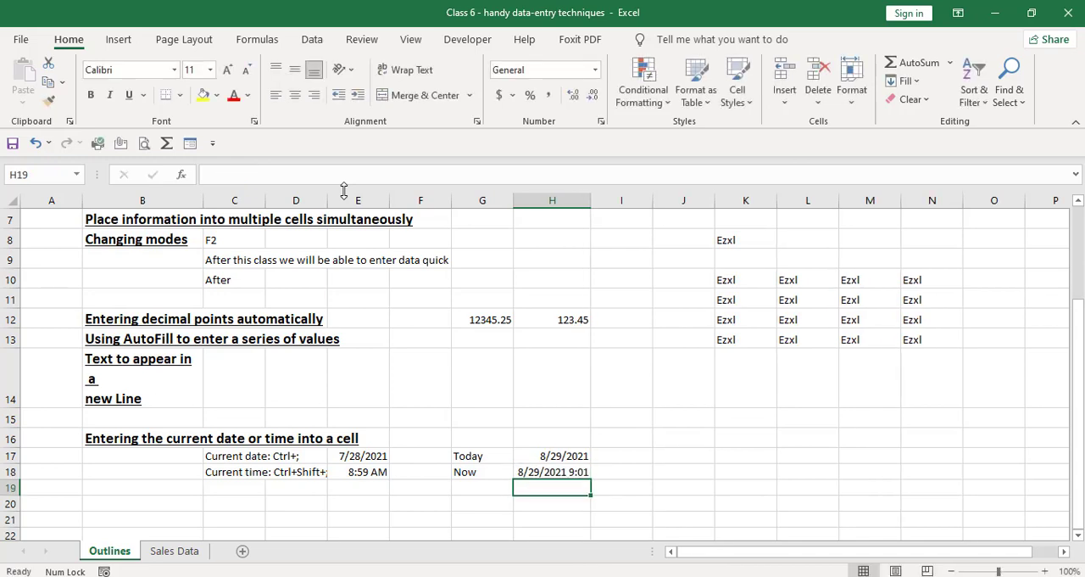
key(Up)
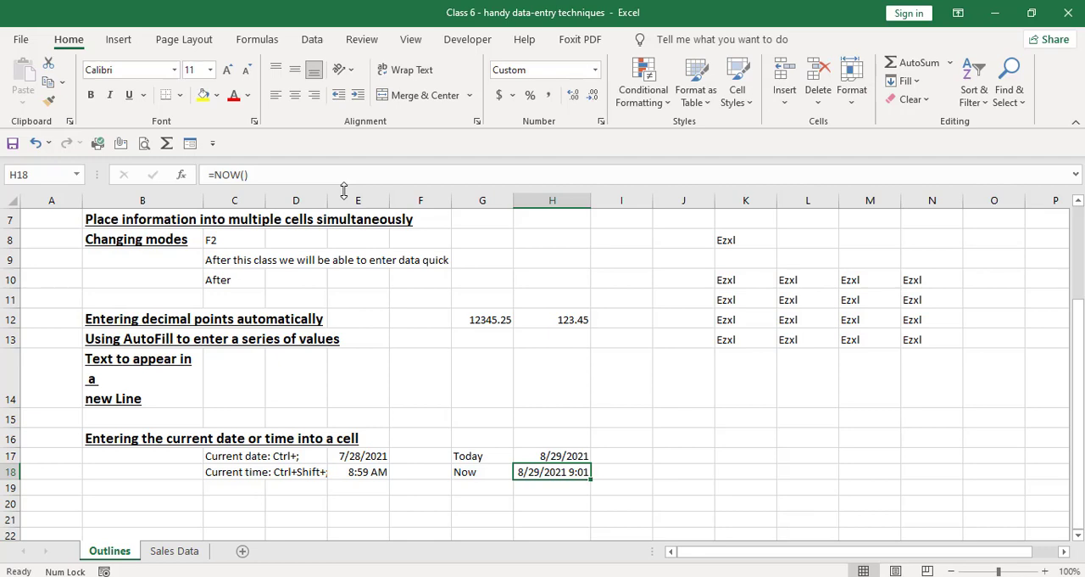
key(ctrl+Home)
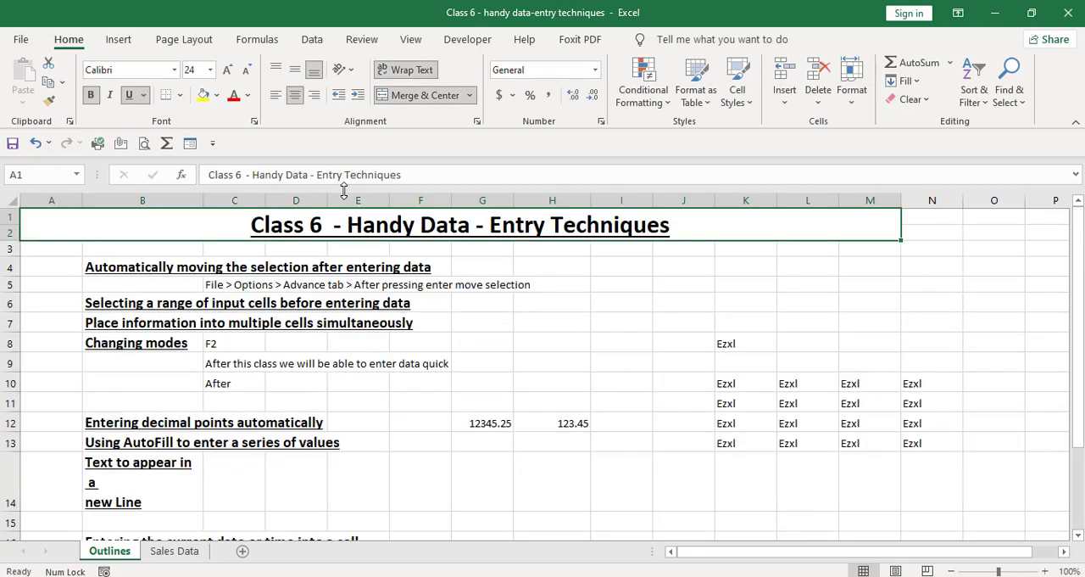